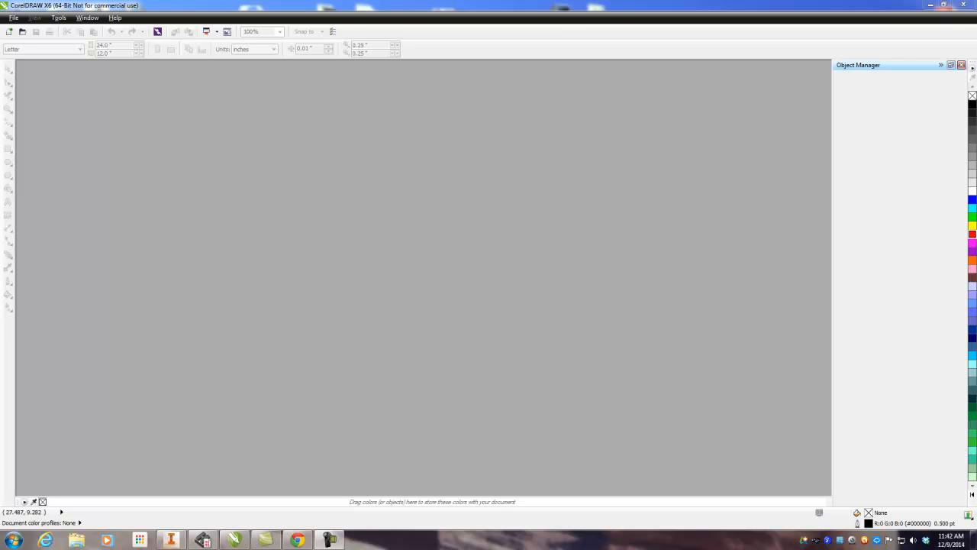
Step: Create a new 24 by 12 inch landscape document with RGB as the primary color mode
left_click(13, 17)
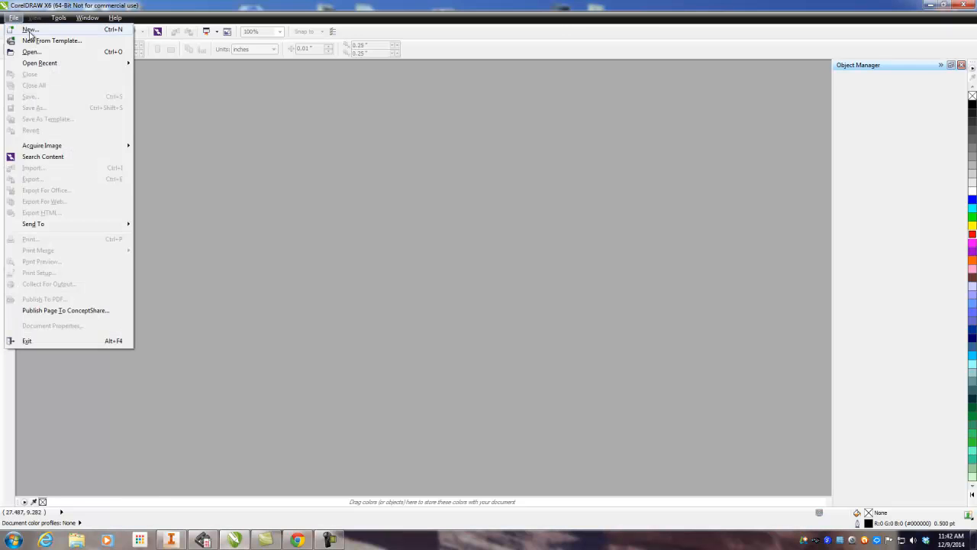
left_click(23, 27)
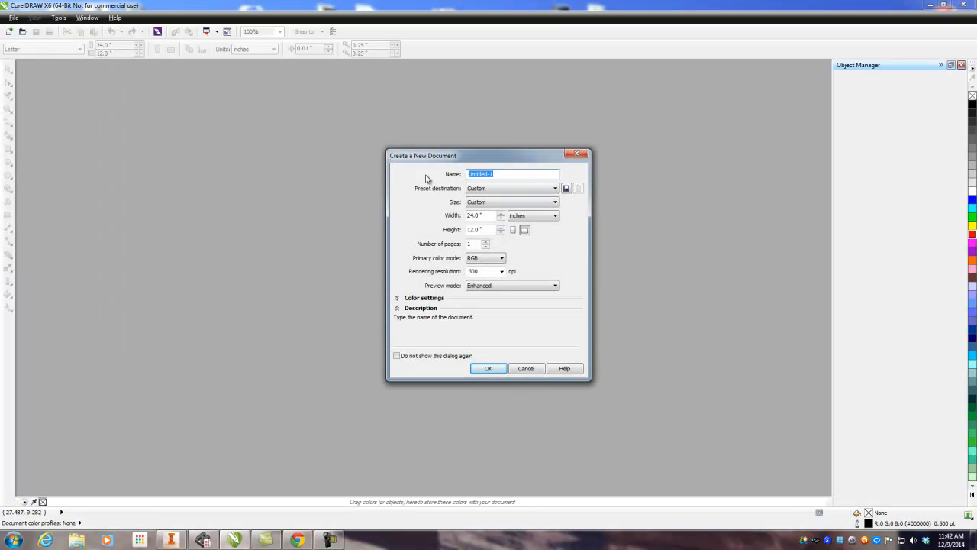
left_click(489, 258)
left_click(484, 270)
left_click(477, 261)
left_click(479, 266)
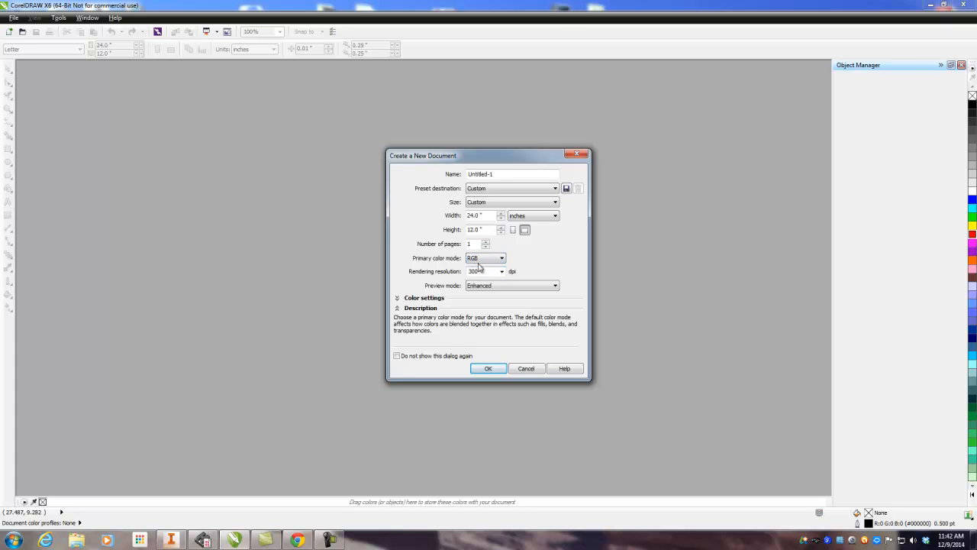
left_click(488, 369)
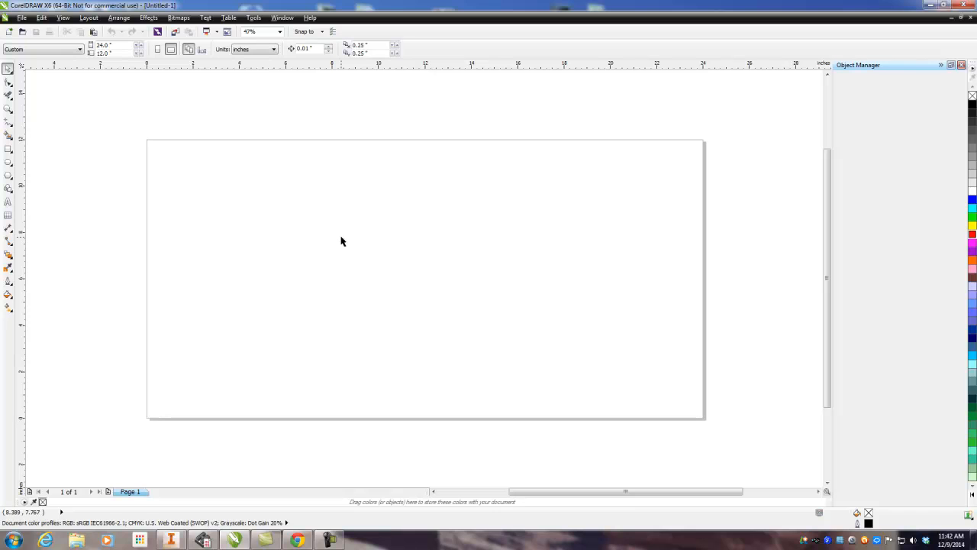
Step: Draw a rectangle from the page's upper-left corner and set its size to 1.5 inches wide by 6 inches high
left_click(8, 151)
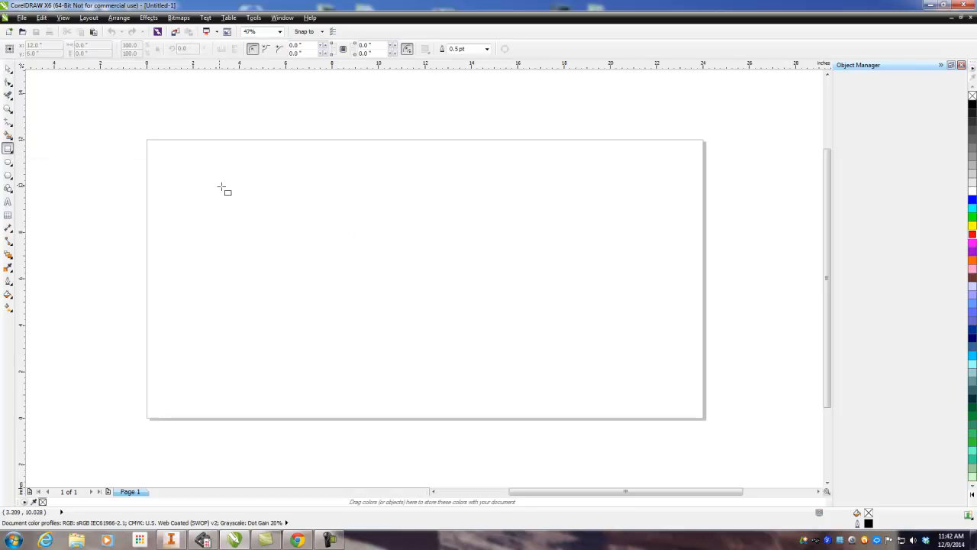
left_click_drag(148, 139, 241, 359)
left_click(84, 45)
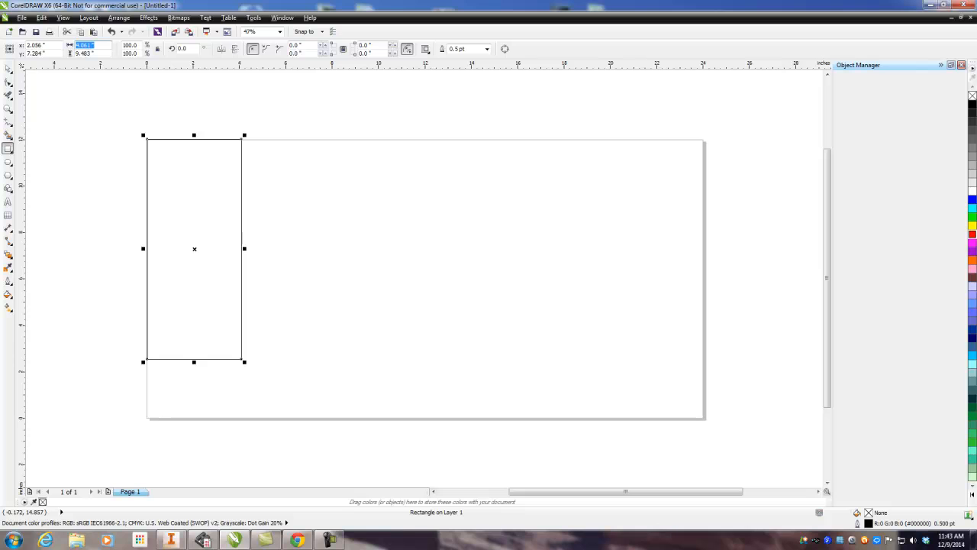
type("1.5")
key("Tab")
type("6")
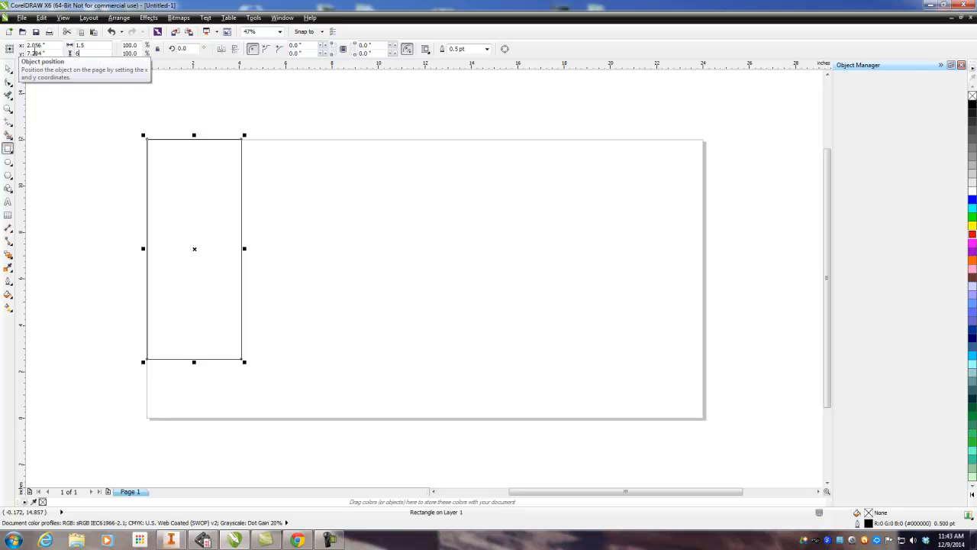
key("Return")
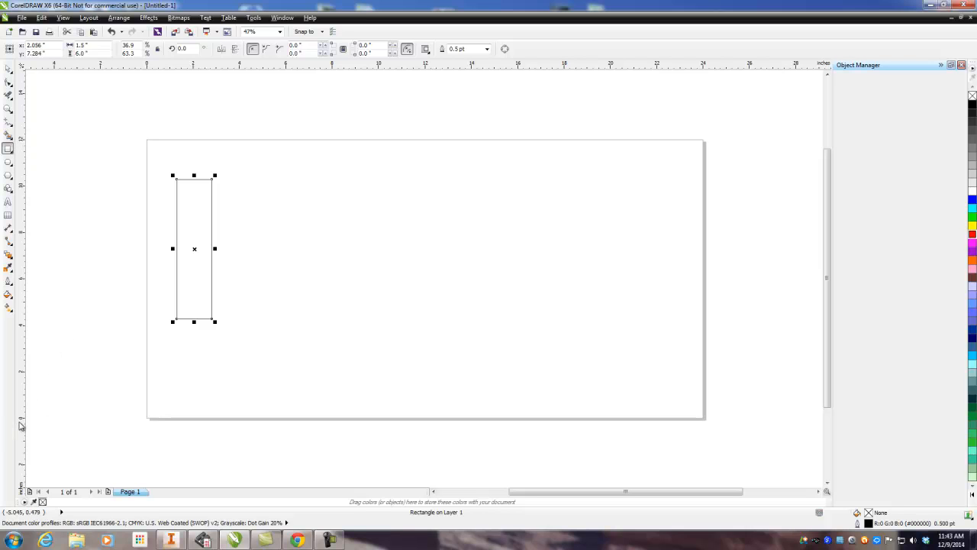
Step: Set the rectangle's horizontal center position to 0.75 inches so its side meets the page's left edge
left_click(52, 46)
type("0")
key("Return")
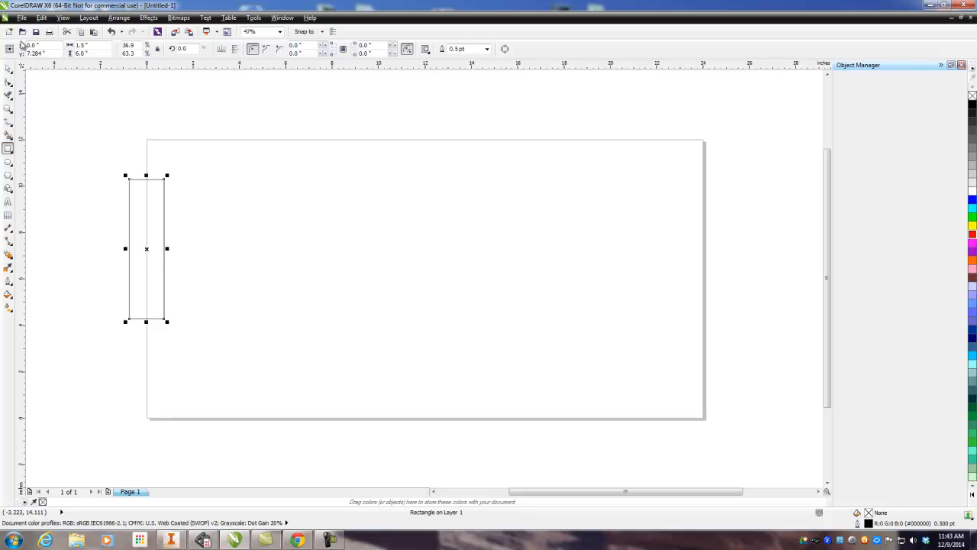
left_click(49, 44)
key("Return")
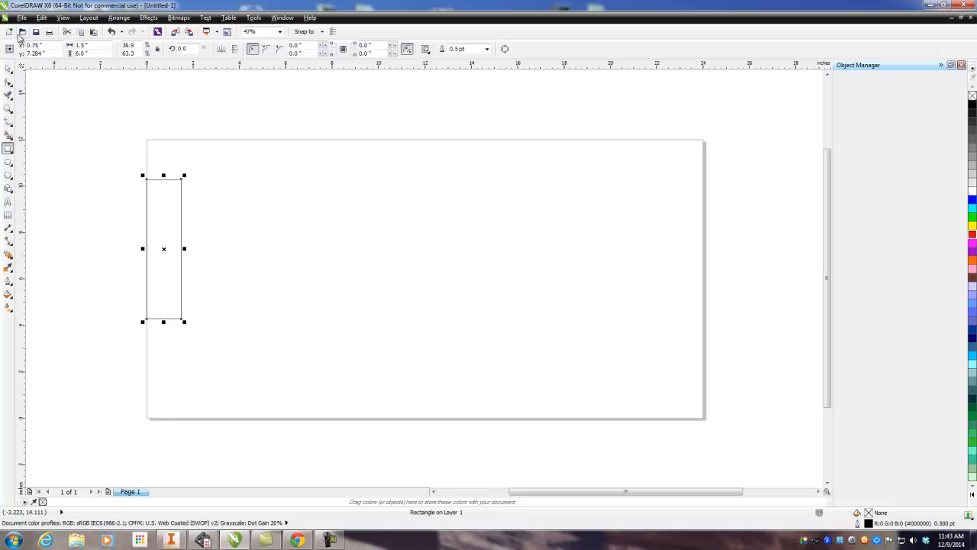
Step: Try vertical center positions of 0 and 12 inches for the rectangle, and settle on 9 inches
left_click(60, 53)
type("0")
key("Return")
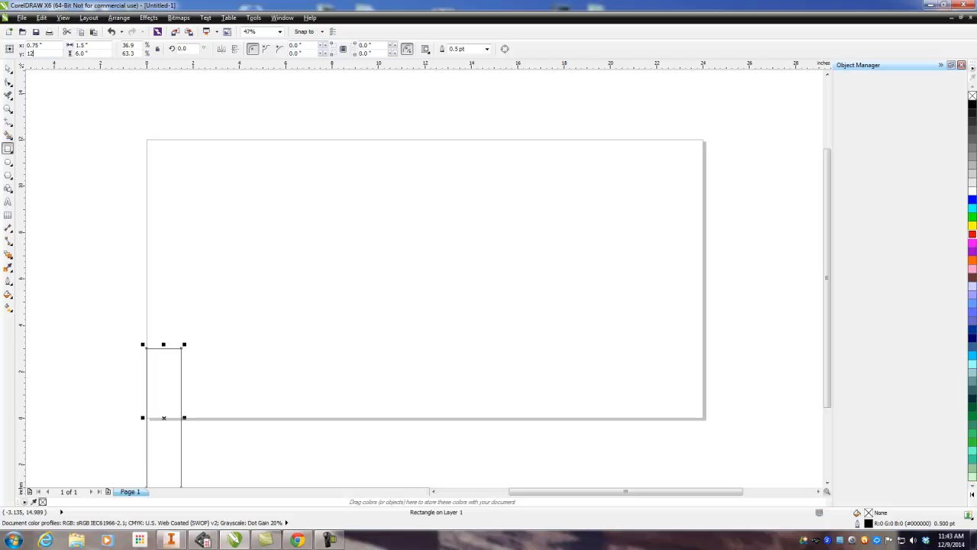
type("12")
key("Return")
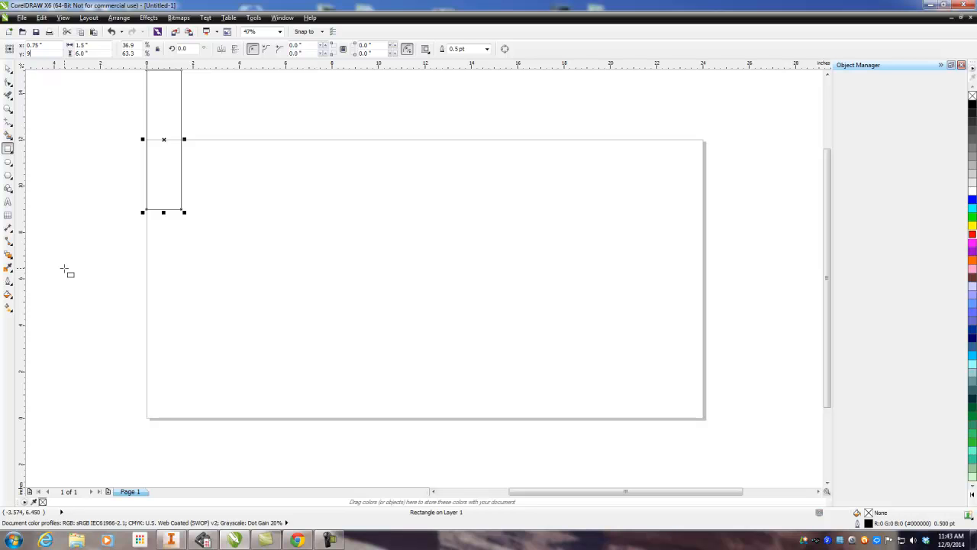
Step: Examine how the rectangle's corner lines up with the page's upper-left corner, and deselect the rectangle
scroll(158, 148, "up", 5)
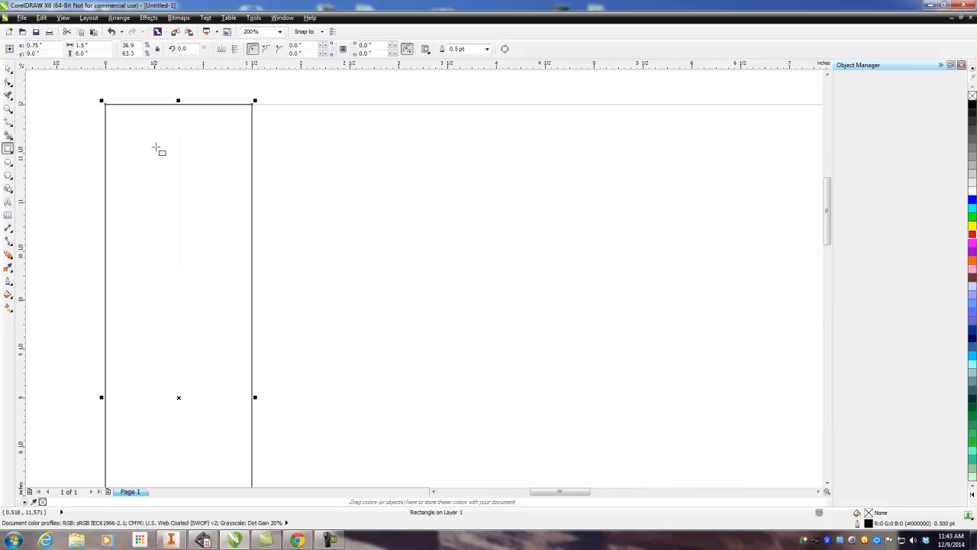
scroll(58, 95, "down", 4)
scroll(61, 94, "up", 4)
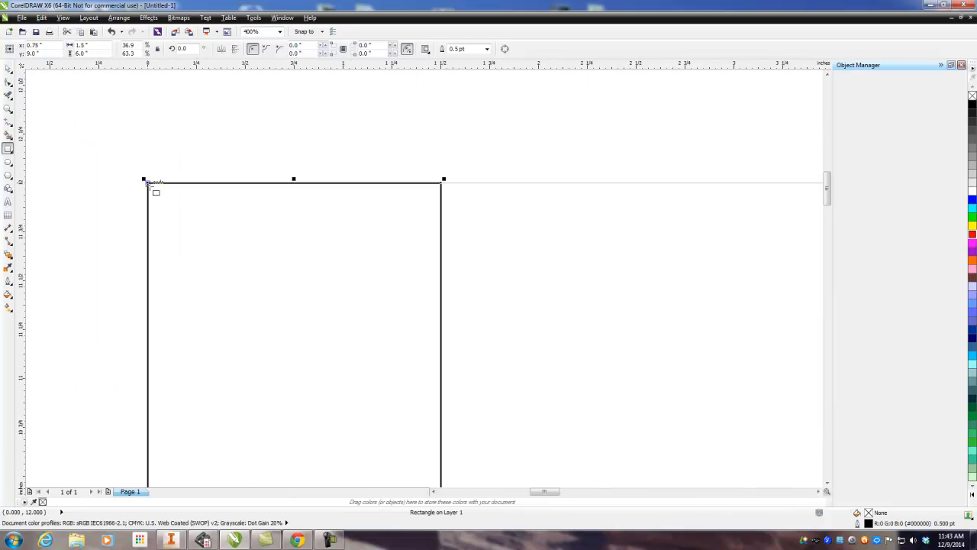
scroll(153, 183, "down", 4)
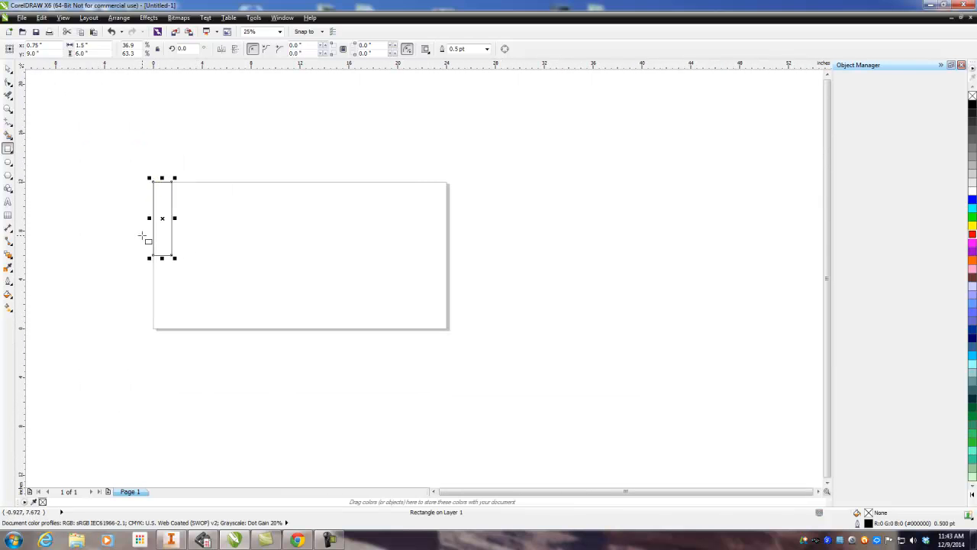
scroll(152, 221, "up", 3)
left_click_drag(155, 223, 234, 282)
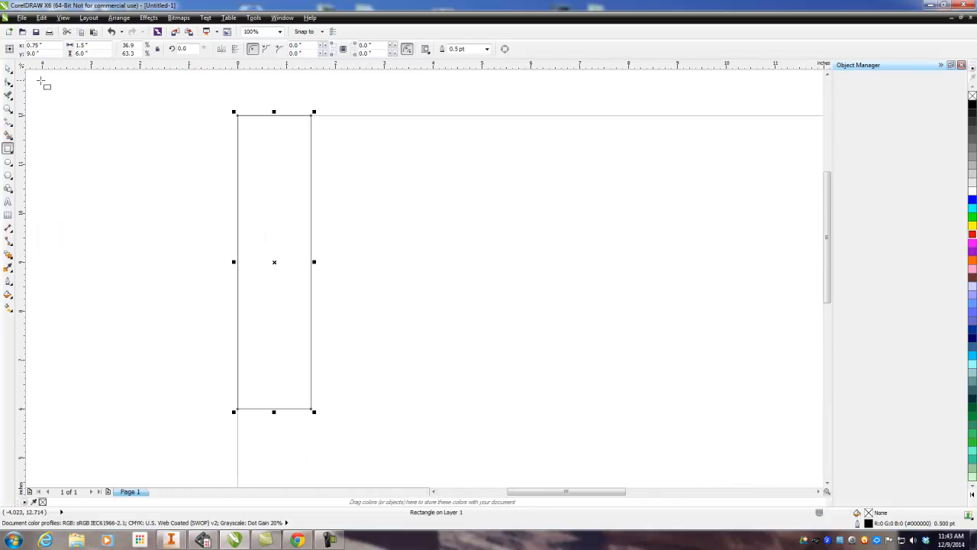
left_click(7, 68)
scroll(213, 279, "down", 1)
left_click(301, 239)
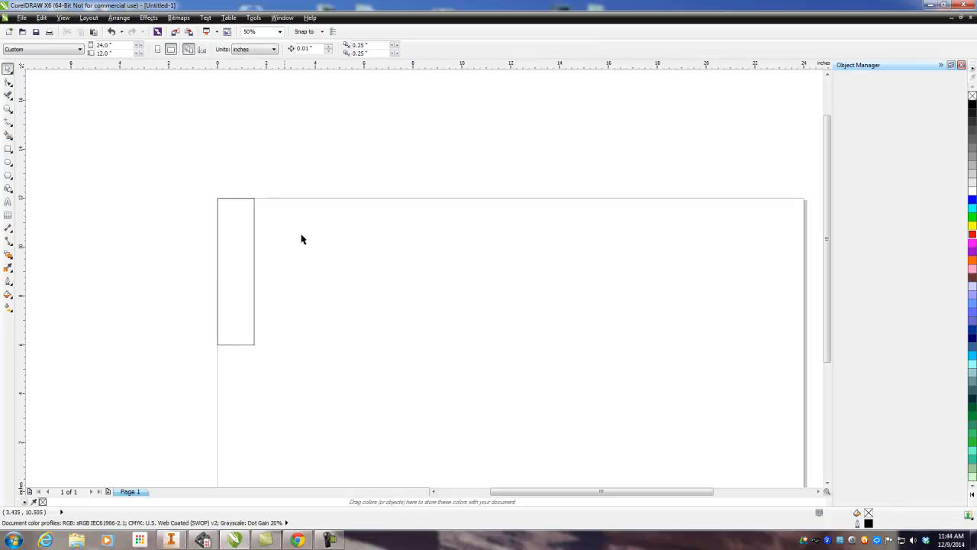
Step: Add the surname in capitals as Arial artistic text beside the rectangle and enlarge it to about 2.77 inches wide
left_click(8, 201)
left_click(345, 261)
type("BENHAM")
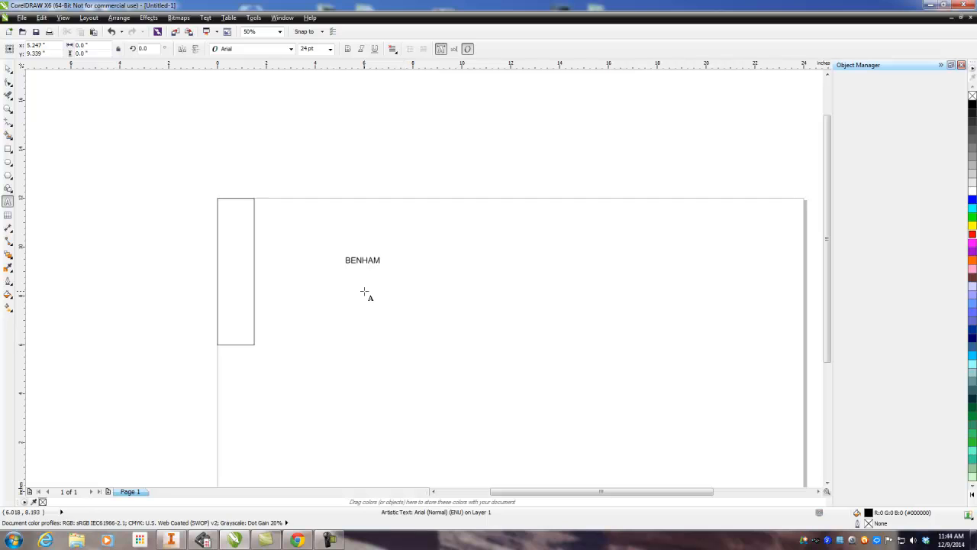
key("Escape")
scroll(377, 277, "down", 1)
scroll(382, 263, "up", 2)
left_click_drag(384, 265, 451, 316)
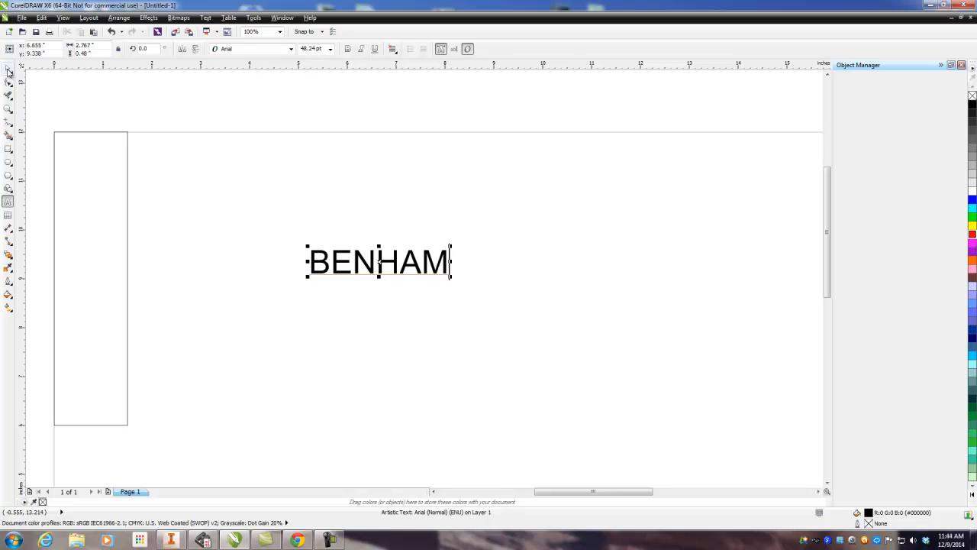
left_click(7, 70)
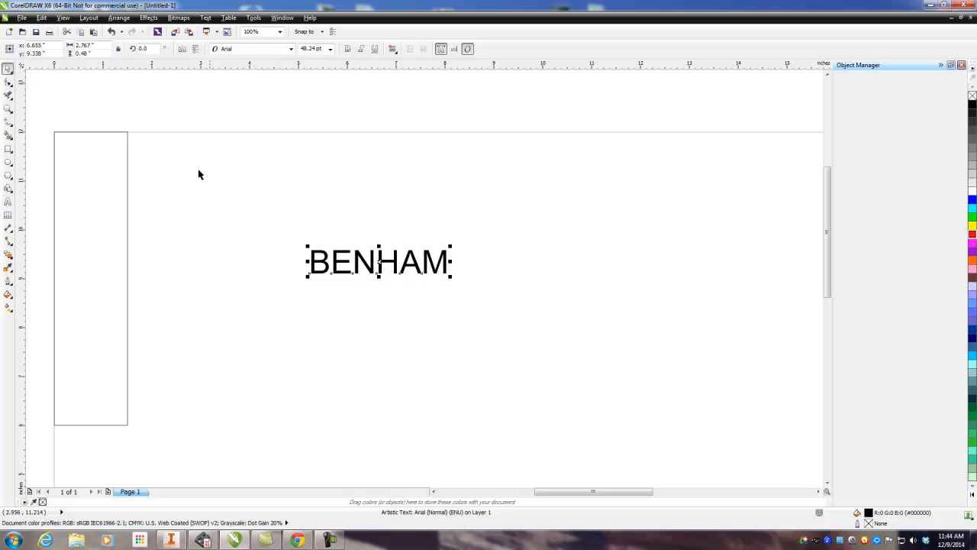
Step: Rotate the surname text to exactly 90 degrees so that it reads upward
left_click(380, 262)
left_click_drag(305, 246, 365, 335)
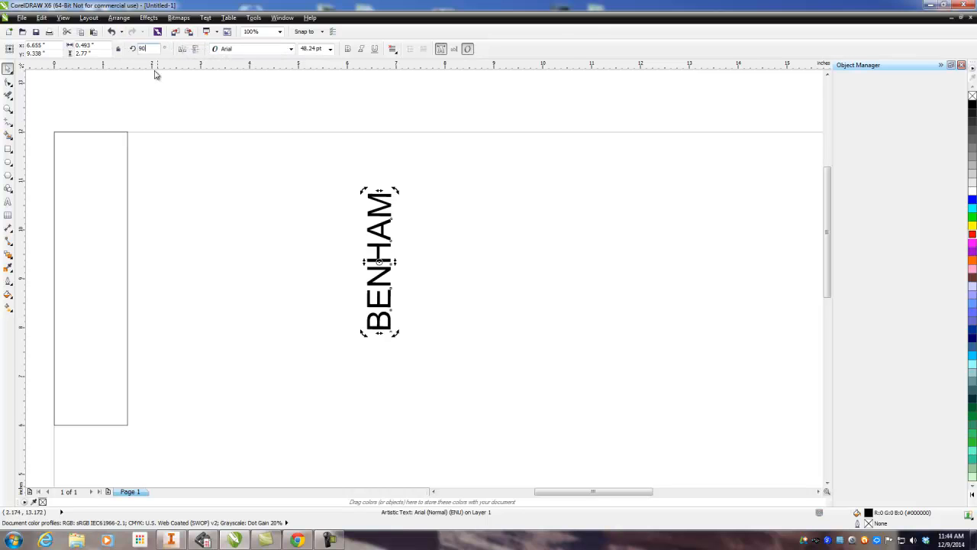
key("Return")
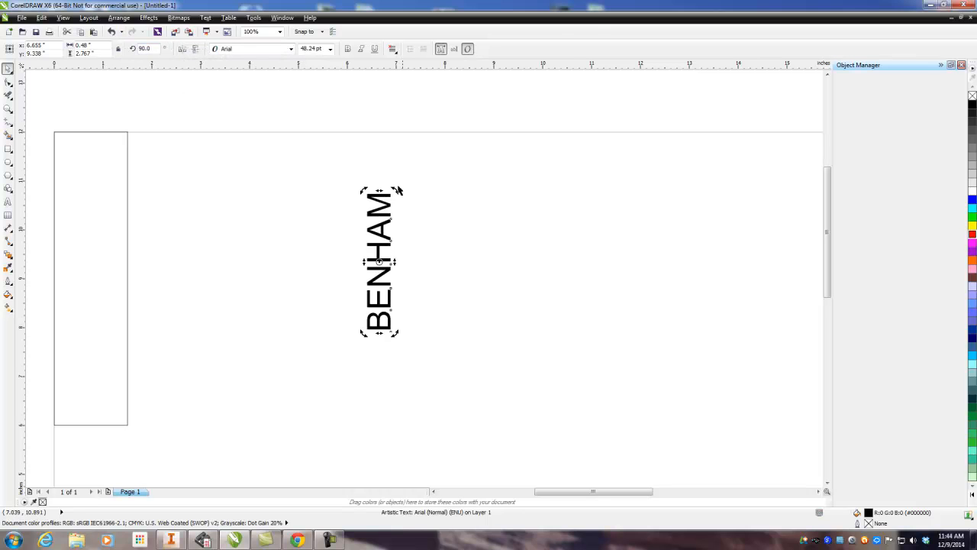
Step: Move the surname text into the rectangle's upper-left corner and shrink it to about 1.44 inches long
left_click(380, 266)
left_click_drag(381, 266, 72, 210)
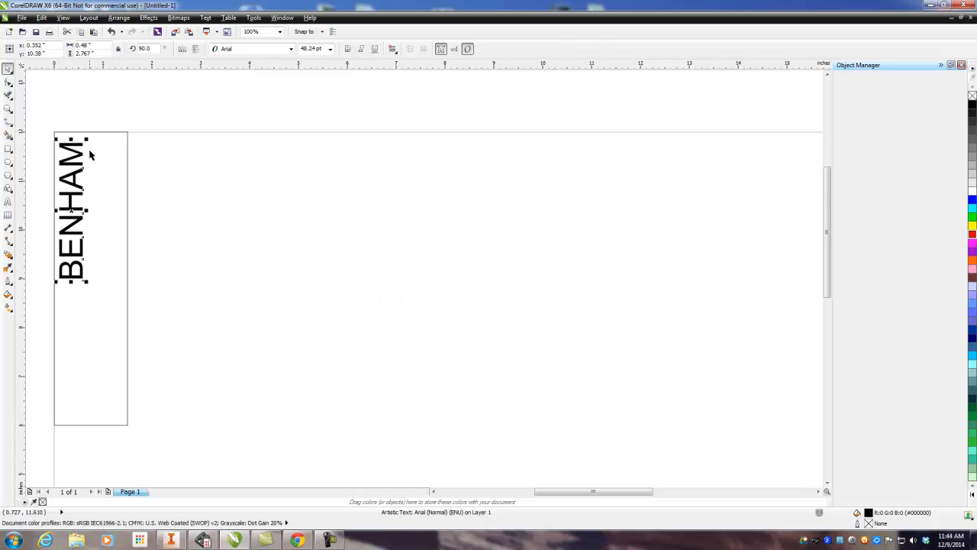
left_click_drag(86, 139, 76, 203)
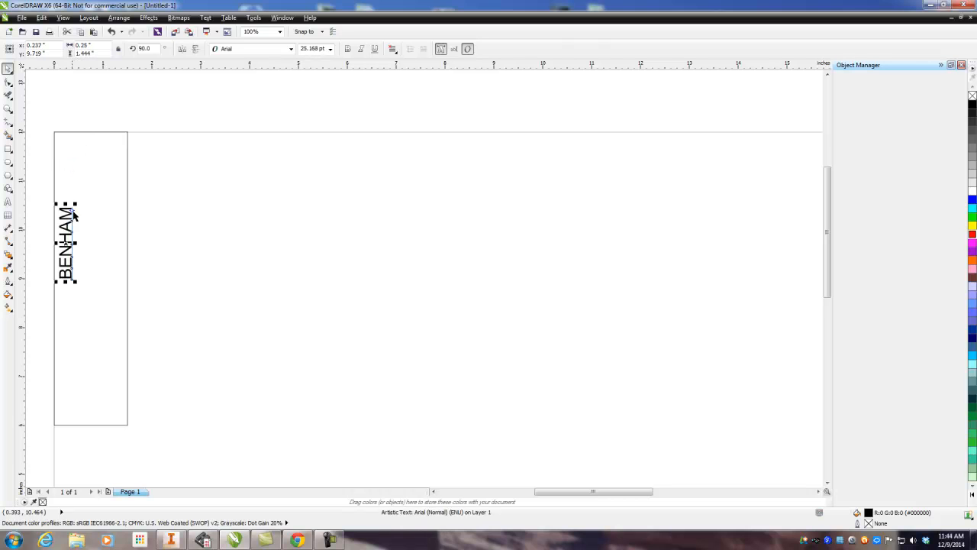
left_click_drag(64, 243, 68, 180)
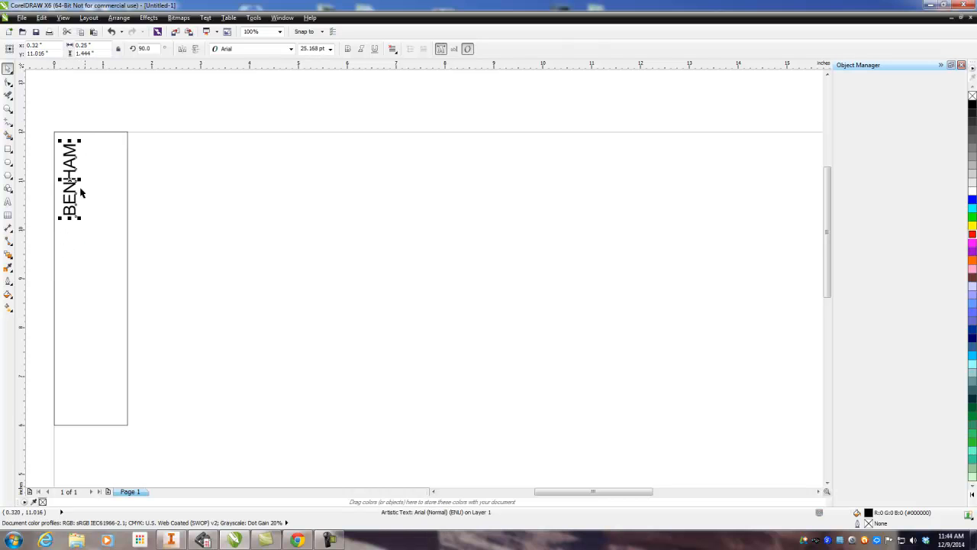
left_click(197, 223)
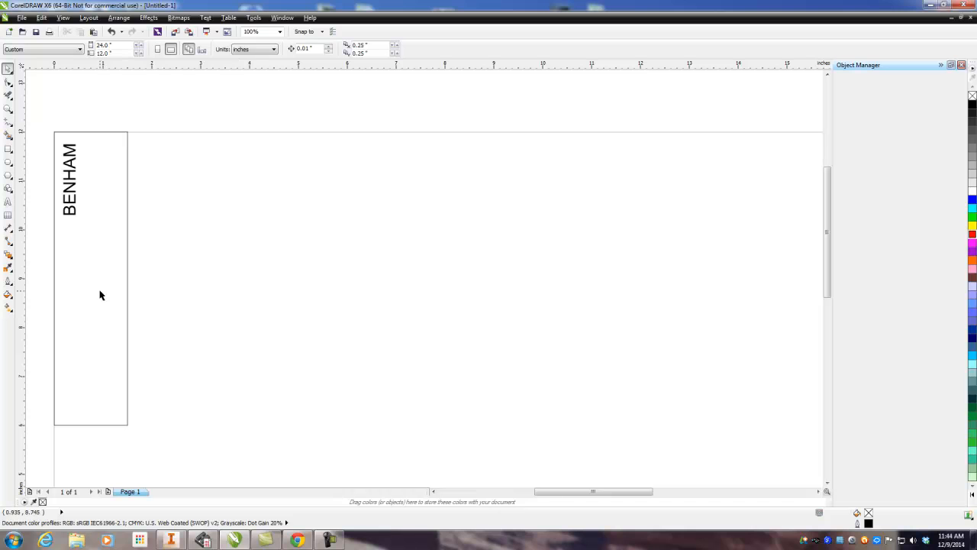
Step: Switch to Chrome and search Google for "hawkeye football"
left_click(297, 540)
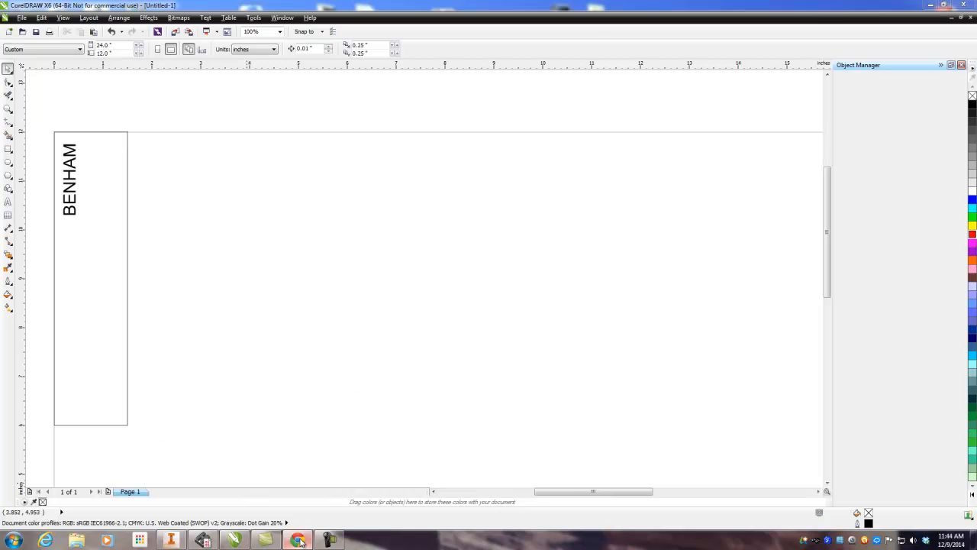
left_click(310, 282)
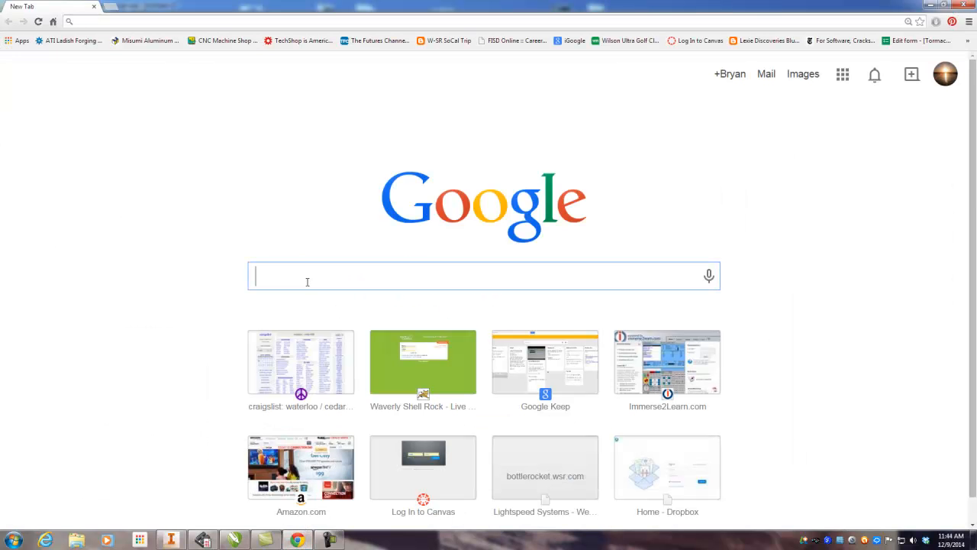
type("go")
key("BackSpace")
key("BackSpace")
key("BackSpace")
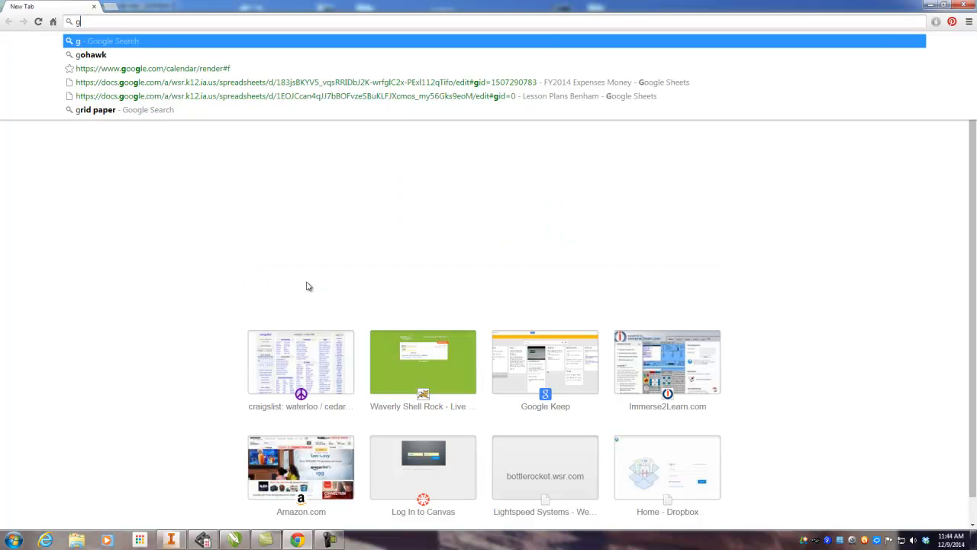
type("hawkeye")
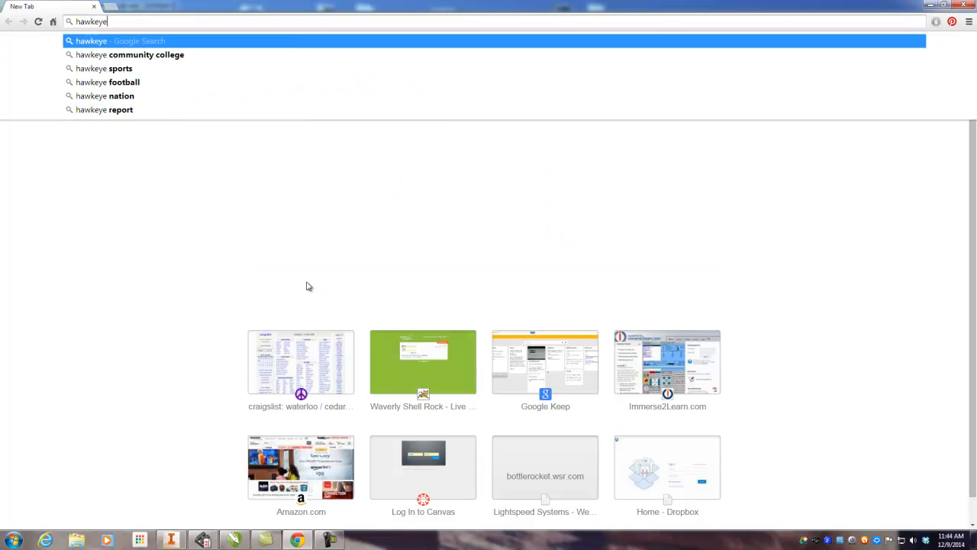
type(" football")
key("Return")
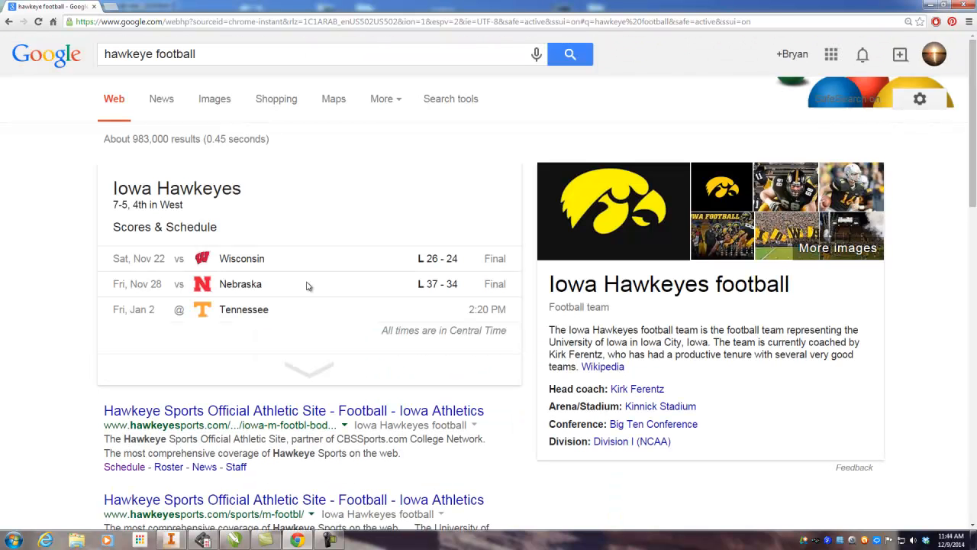
Step: Browse the image results for hawkeye football and open the preview of the yellow Hawkeye logo on black
left_click(210, 104)
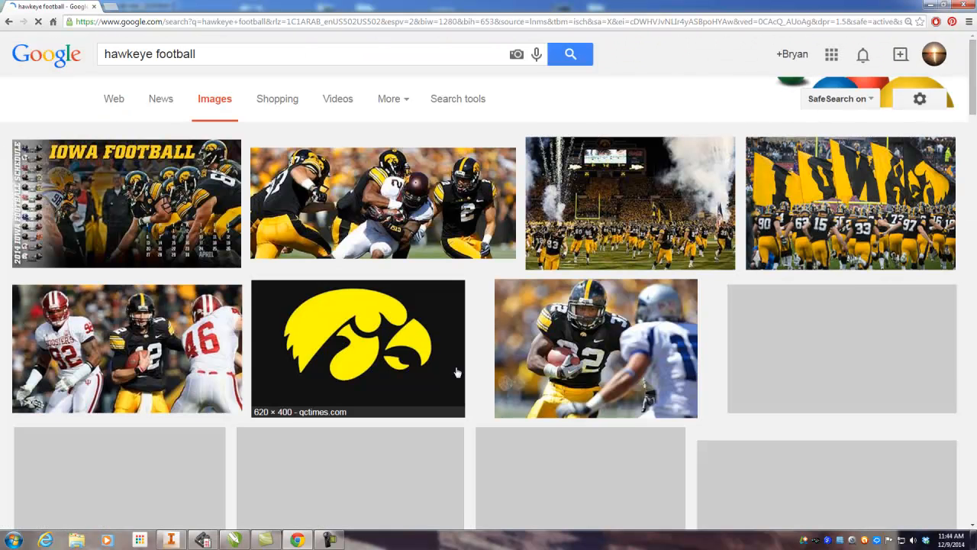
scroll(417, 477, "down", 2)
scroll(418, 477, "up", 1)
scroll(382, 466, "down", 6)
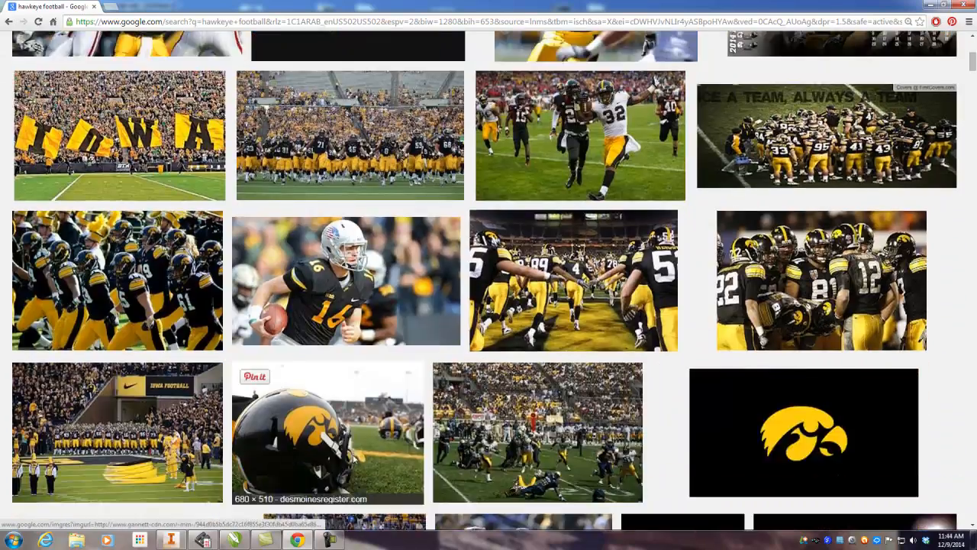
scroll(351, 459, "up", 6)
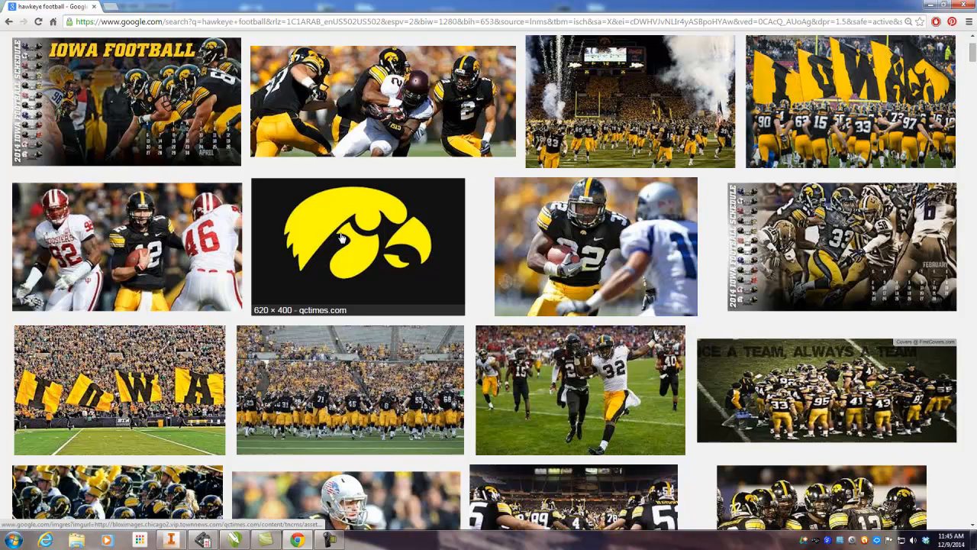
left_click(341, 239)
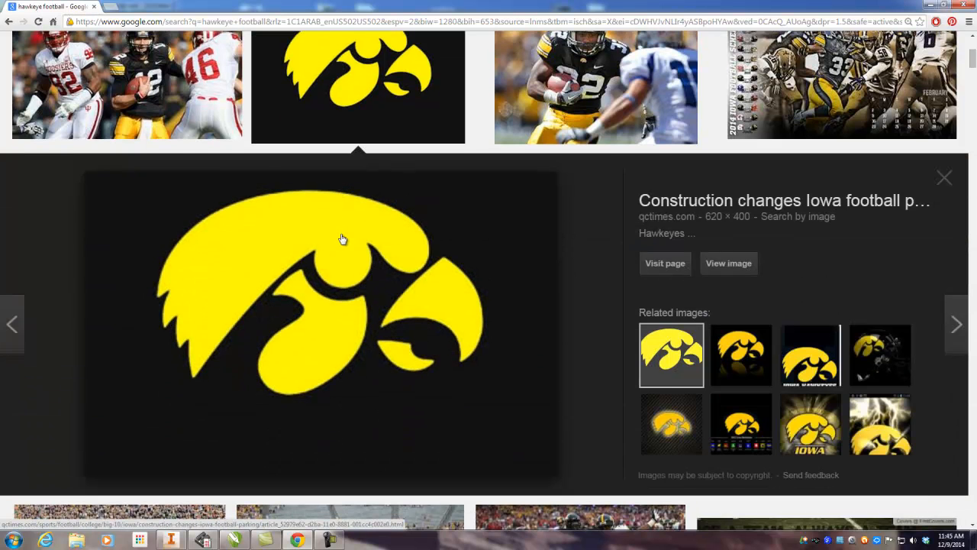
Step: Copy the previewed yellow Hawkeye logo image, switch to CorelDRAW and paste it into the drawing
right_click(265, 273)
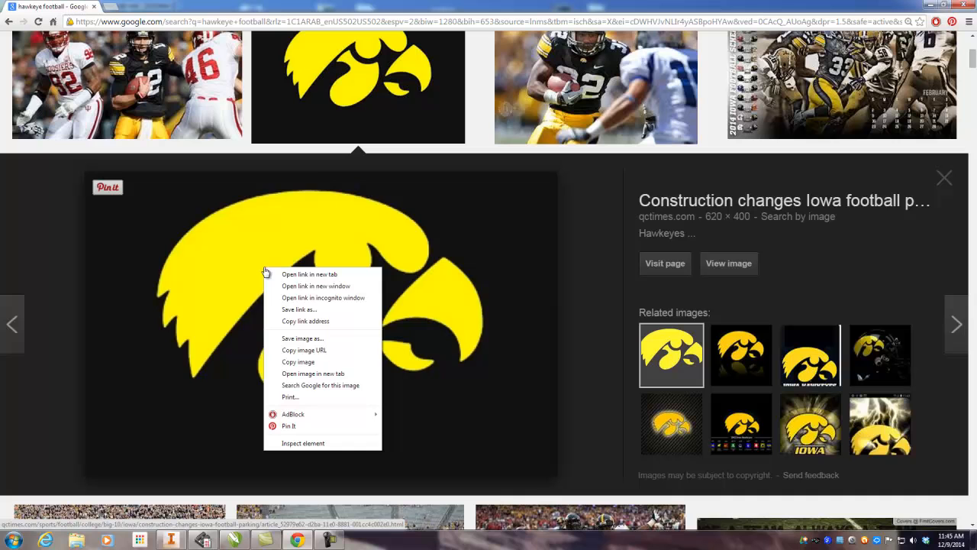
left_click(320, 363)
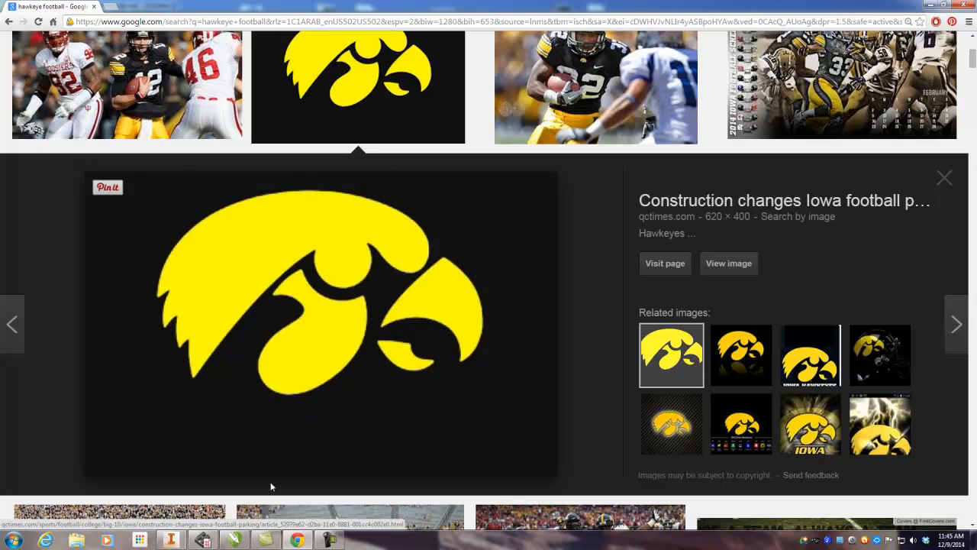
left_click(258, 526)
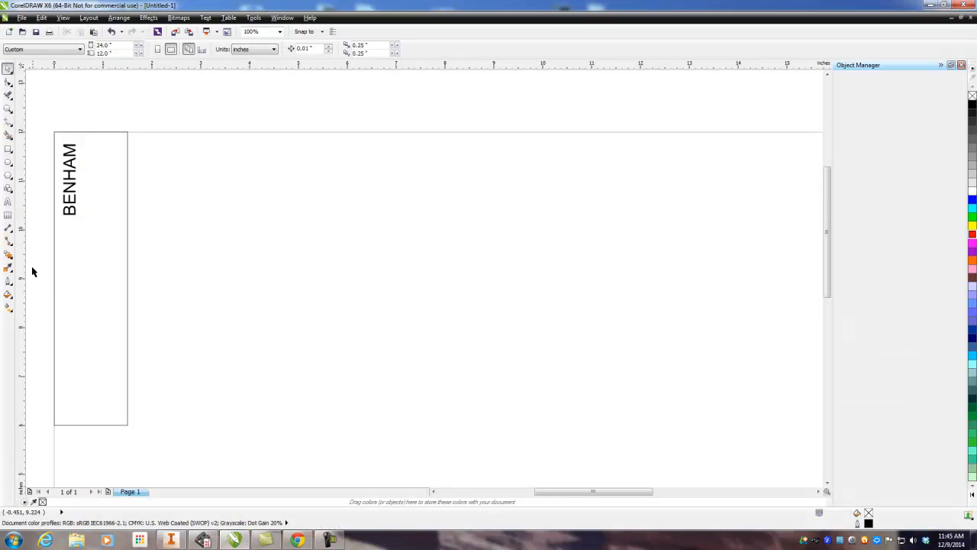
right_click(328, 255)
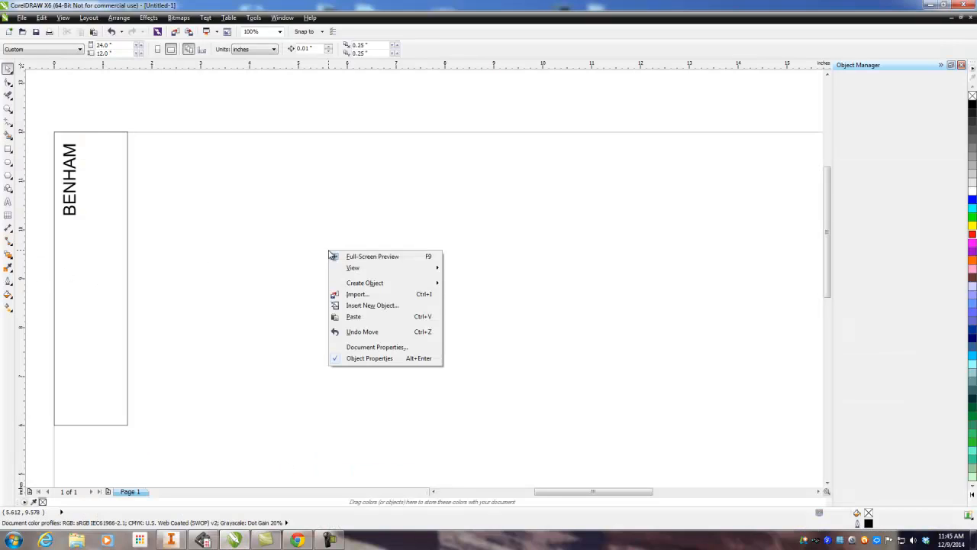
left_click(346, 324)
left_click_drag(571, 361, 367, 246)
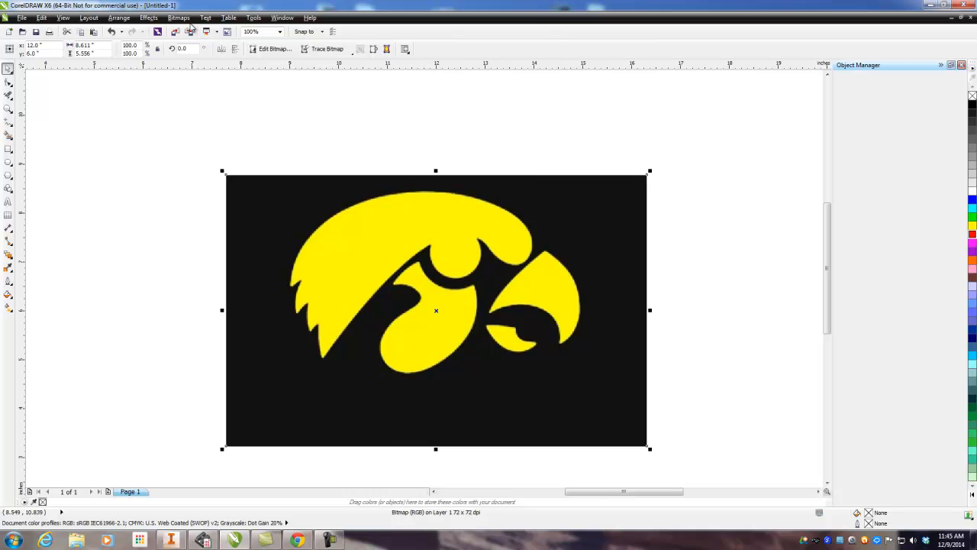
Step: Try converting the pasted logo to an 8-bit grayscale bitmap at 300 dpi, and undo the conversion
scroll(298, 232, "up", 4)
scroll(501, 316, "down", 3)
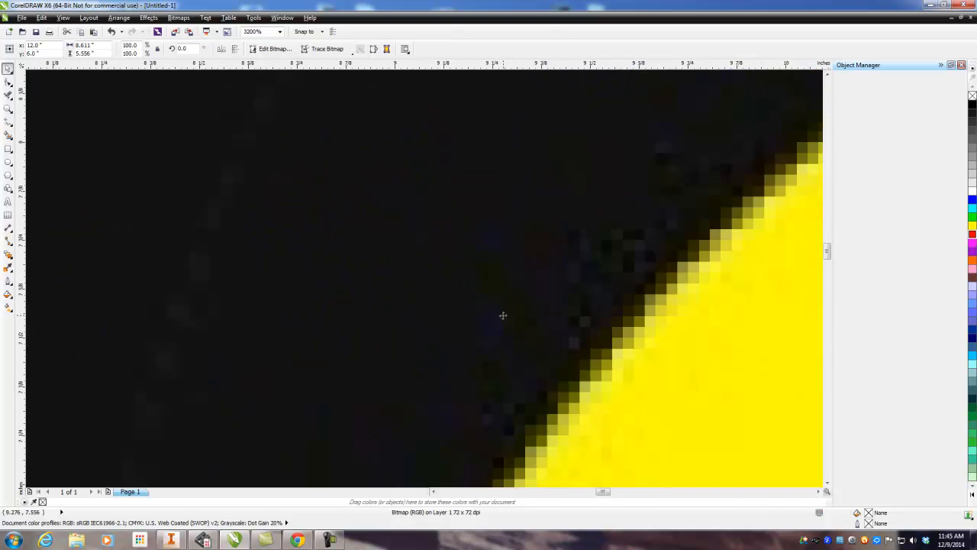
scroll(449, 290, "up", 5)
scroll(384, 260, "down", 6)
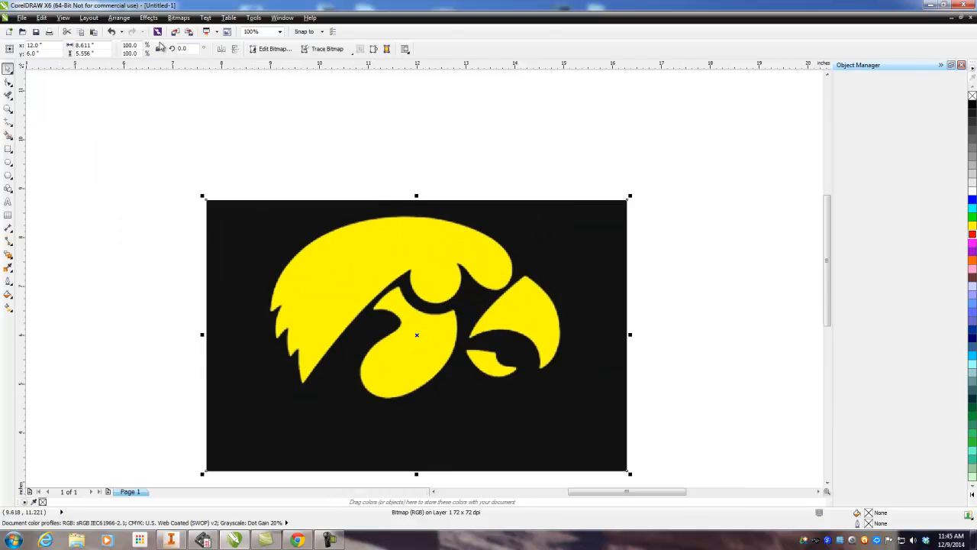
left_click(178, 17)
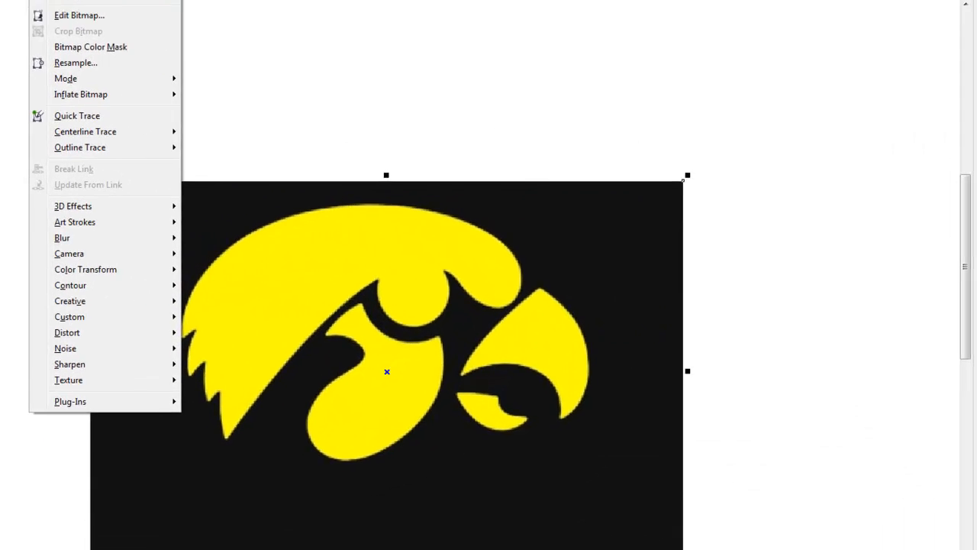
left_click(61, 0)
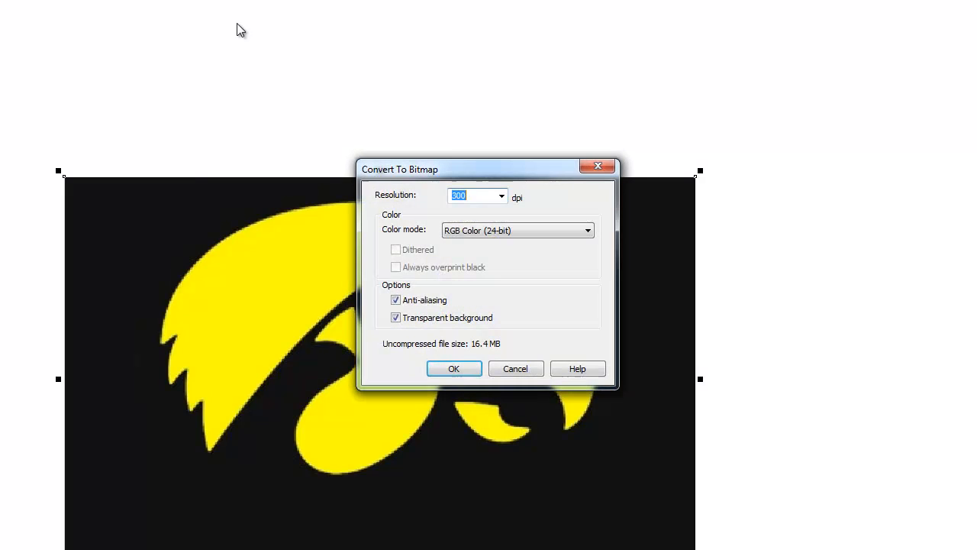
left_click(469, 231)
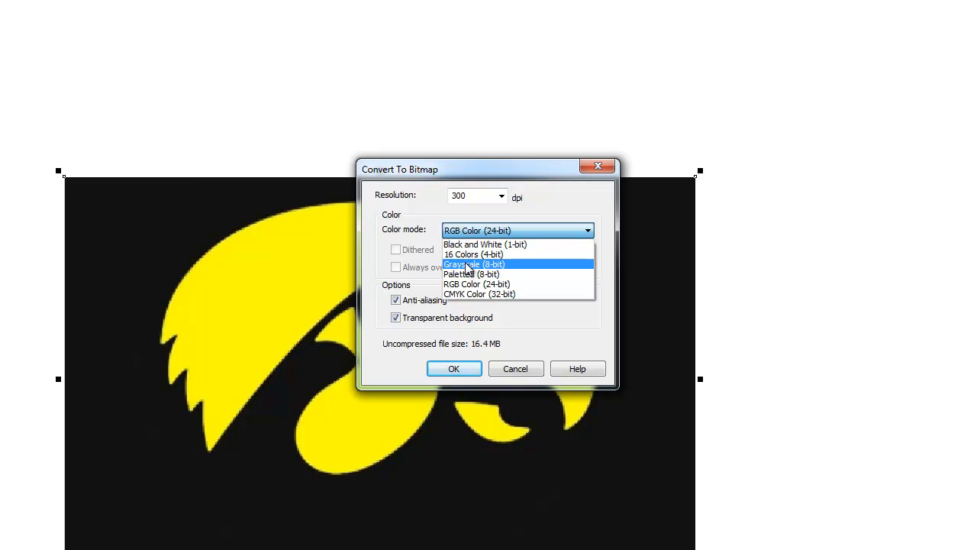
left_click(468, 264)
left_click(451, 384)
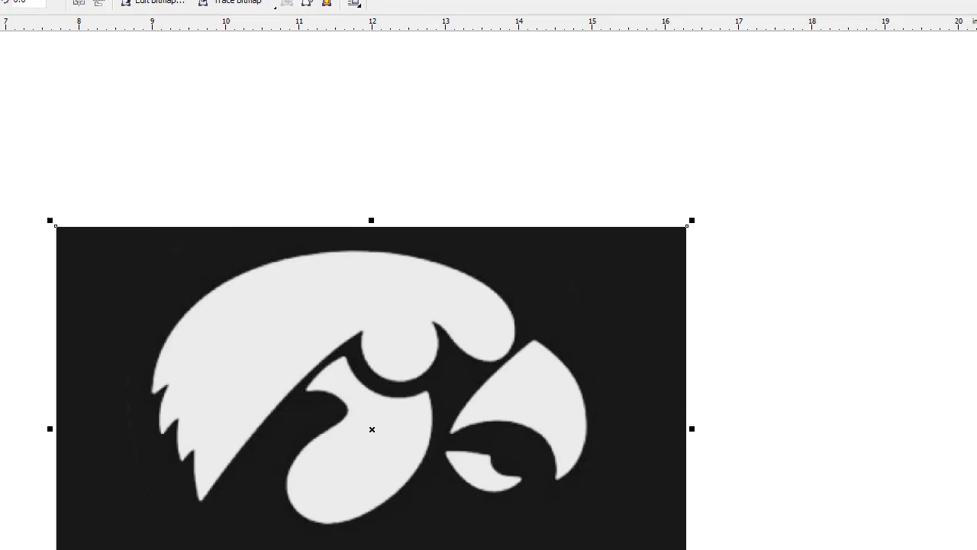
left_click(3, 0)
key("Escape")
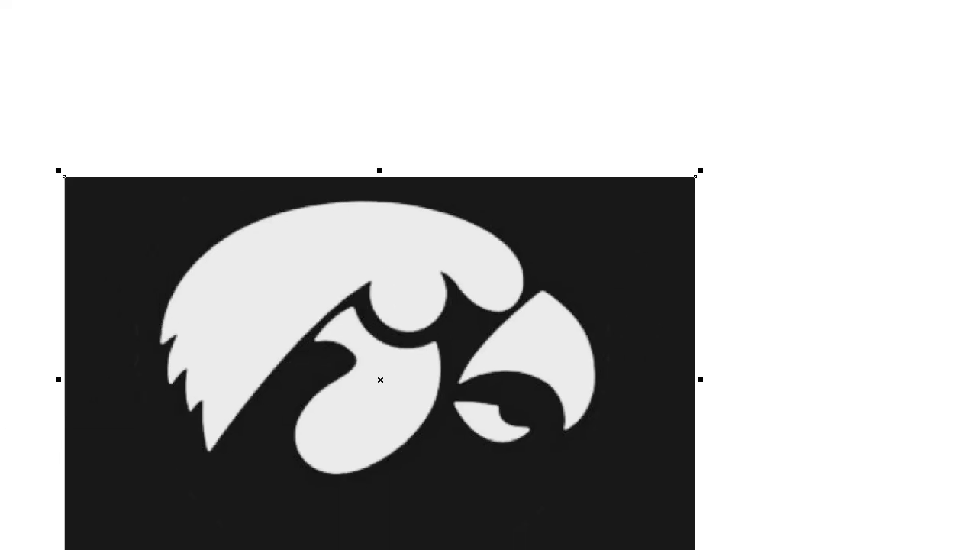
key("ctrl+z")
Step: Convert the pasted Hawkeye logo to a 1-bit black and white bitmap at 300 dpi
left_click(3, 0)
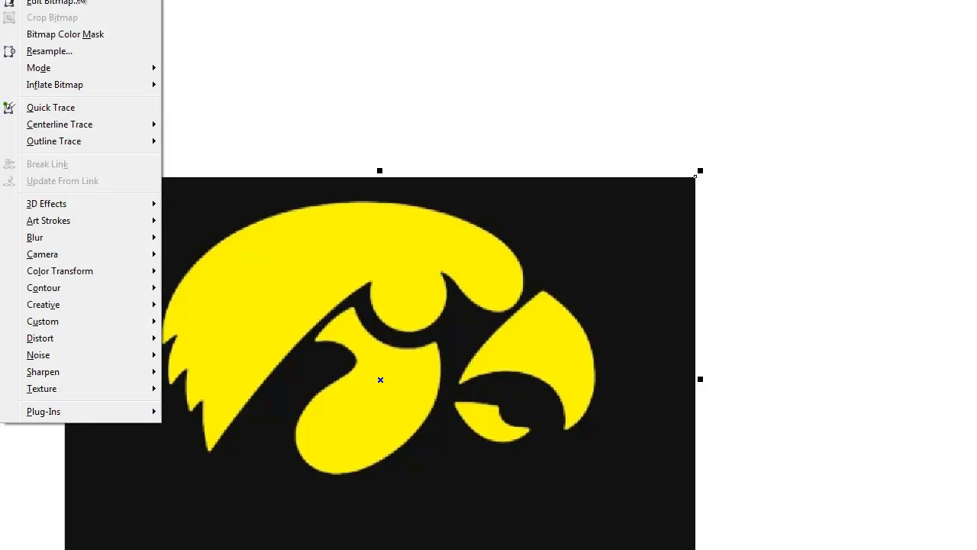
left_click(53, 0)
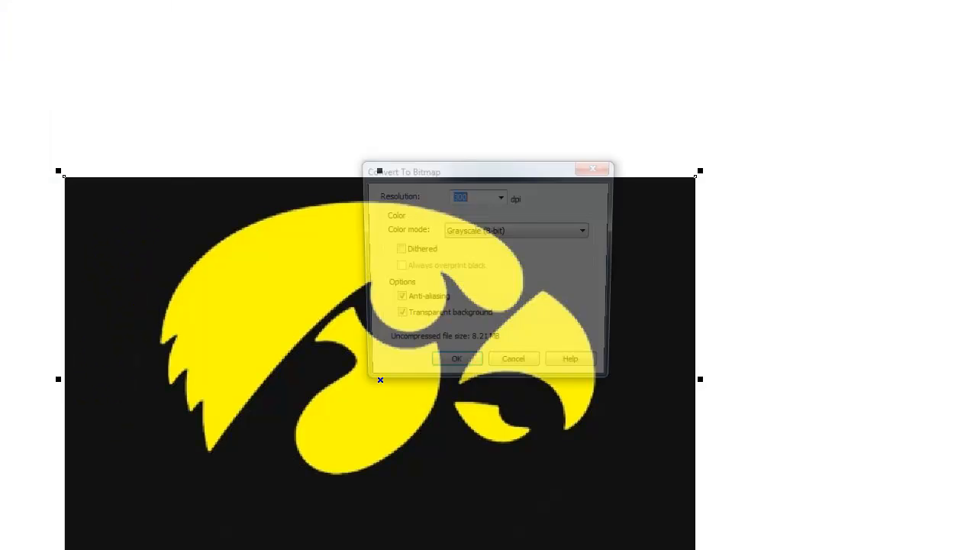
left_click(475, 229)
left_click(475, 244)
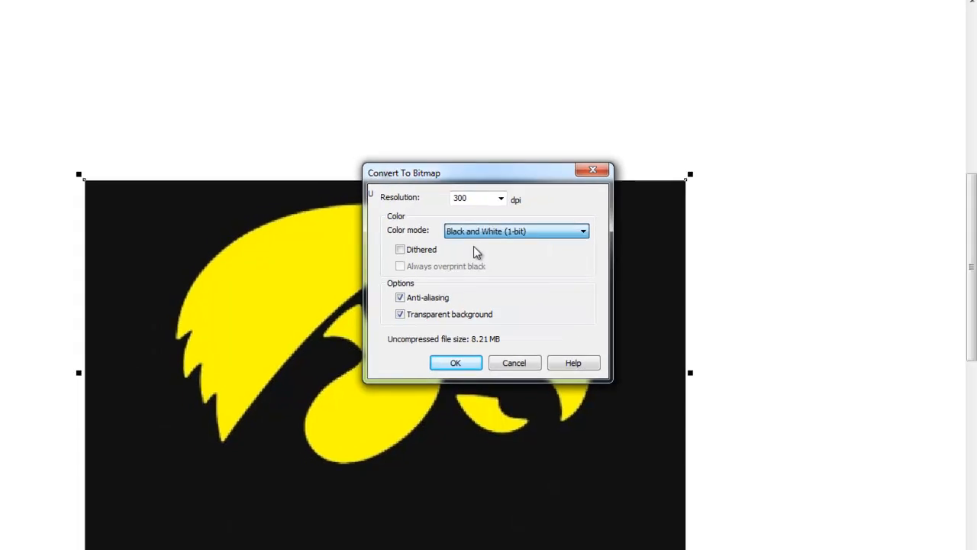
left_click(454, 368)
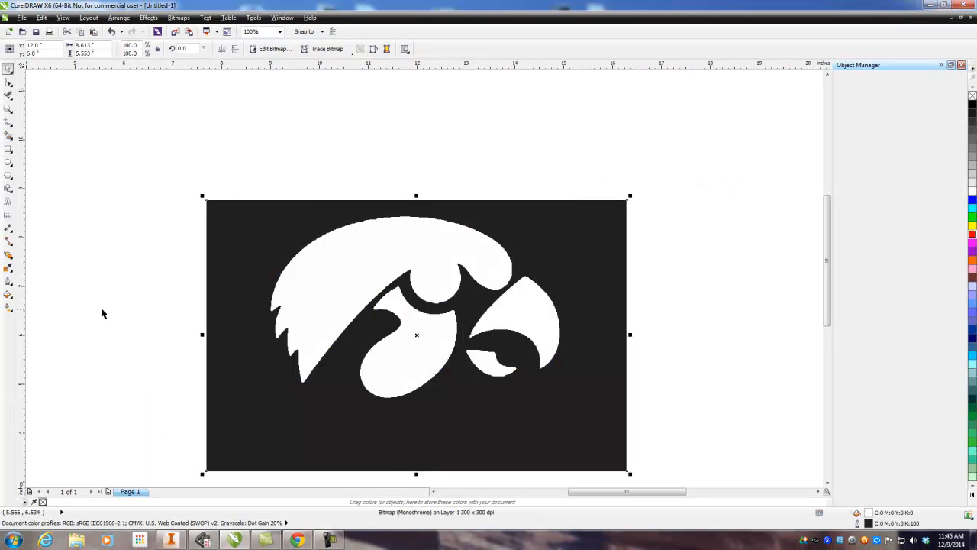
Step: Invert the black and white logo bitmap to get a black Hawkeye on a white background
left_click(148, 18)
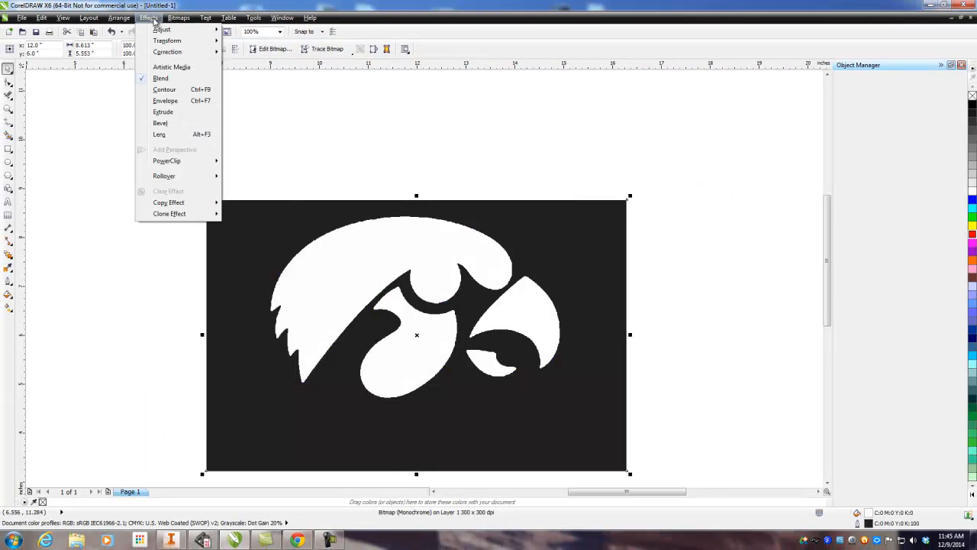
mouse_move(158, 30)
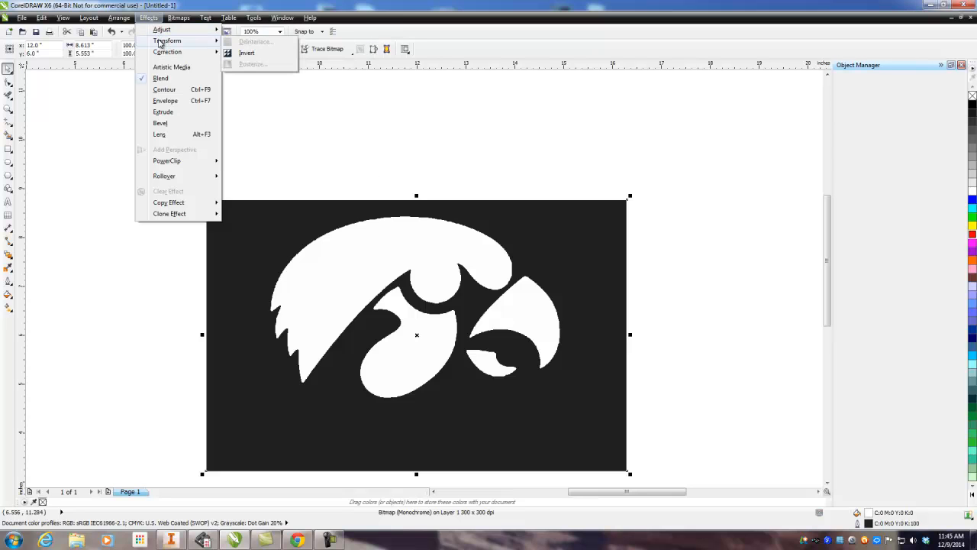
mouse_move(183, 43)
left_click(244, 52)
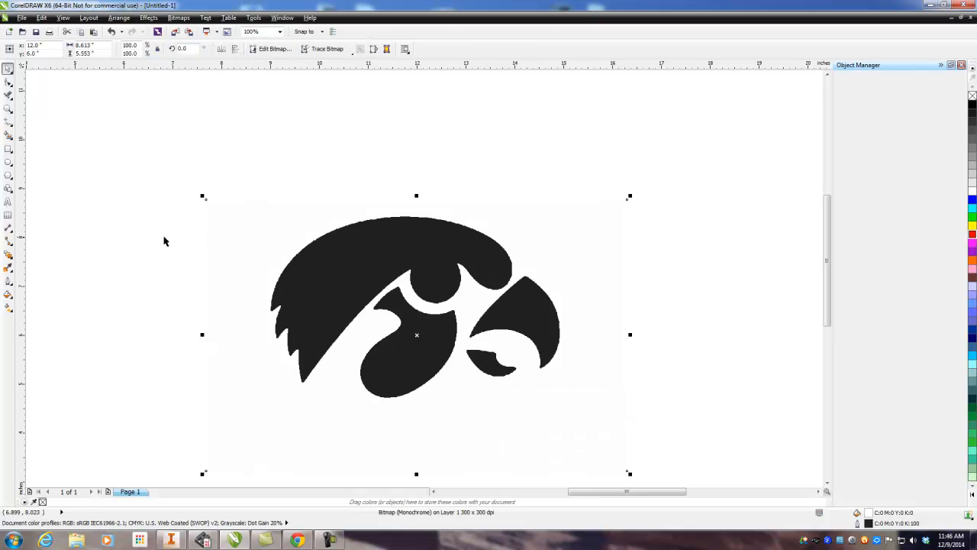
scroll(351, 285, "up", 4)
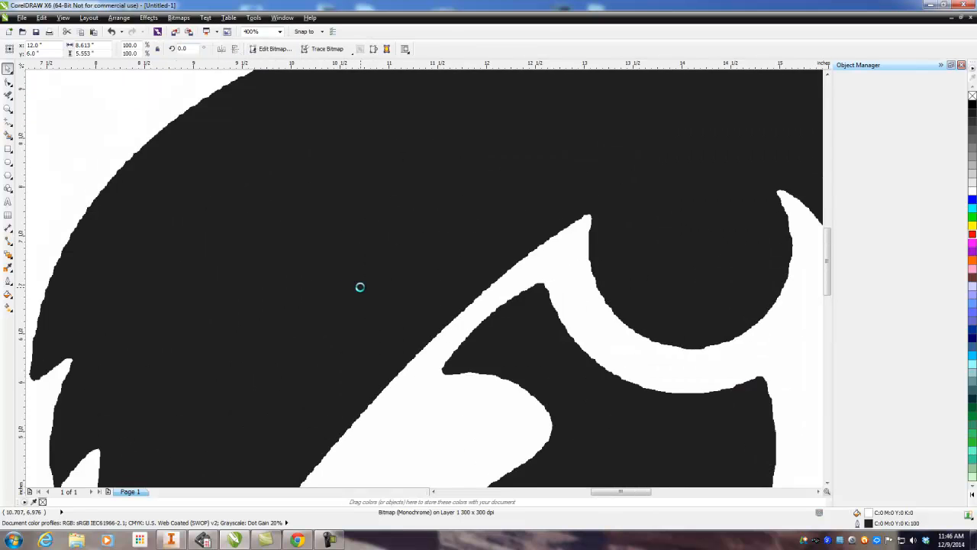
scroll(359, 285, "down", 4)
left_click_drag(487, 311, 414, 291)
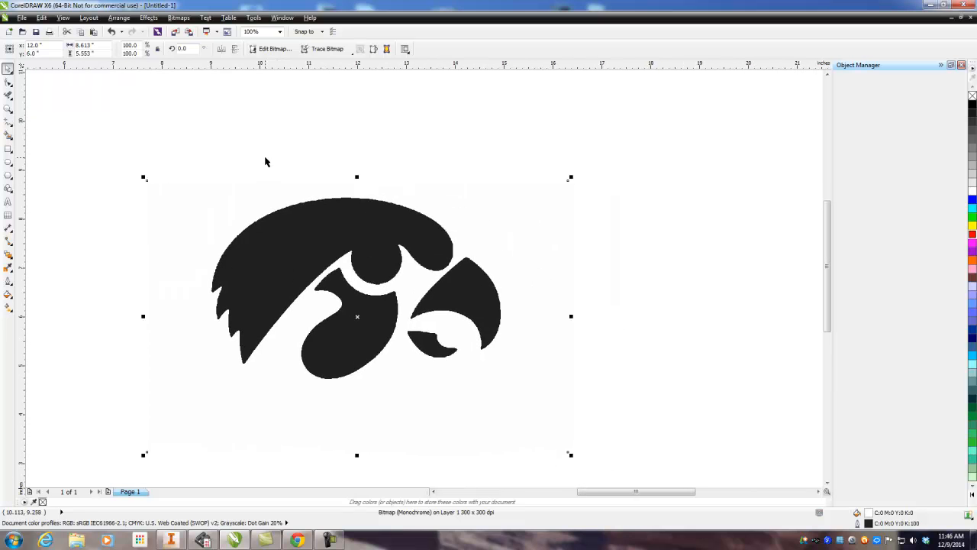
left_click(314, 153)
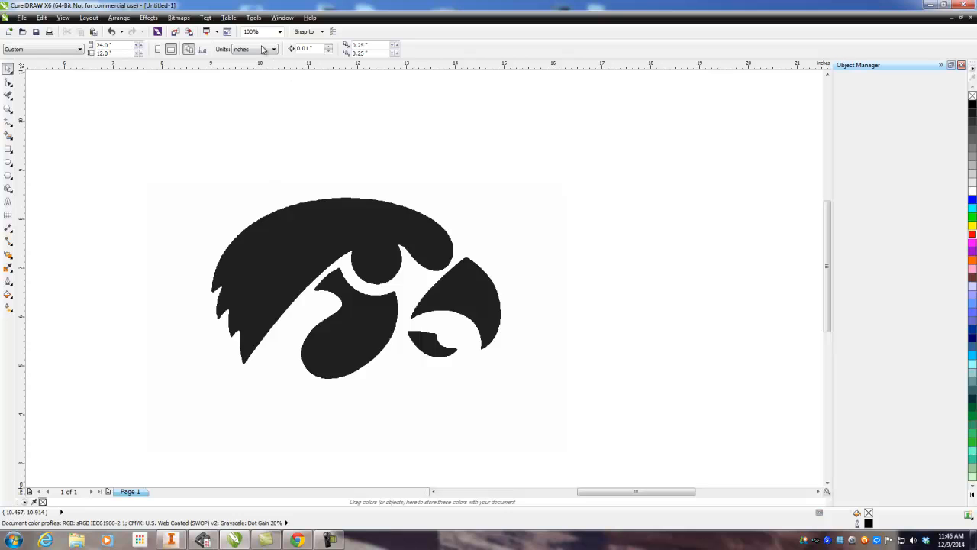
left_click(178, 19)
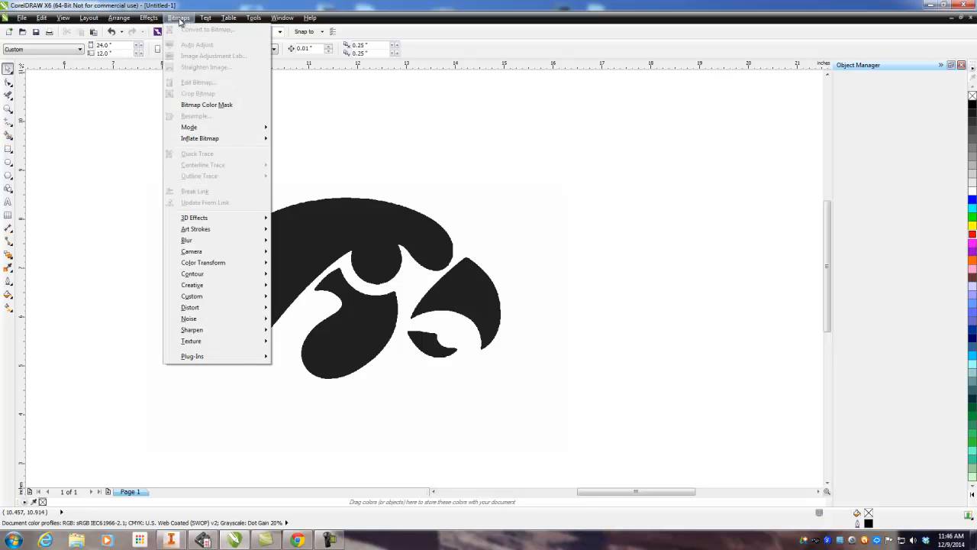
left_click(436, 147)
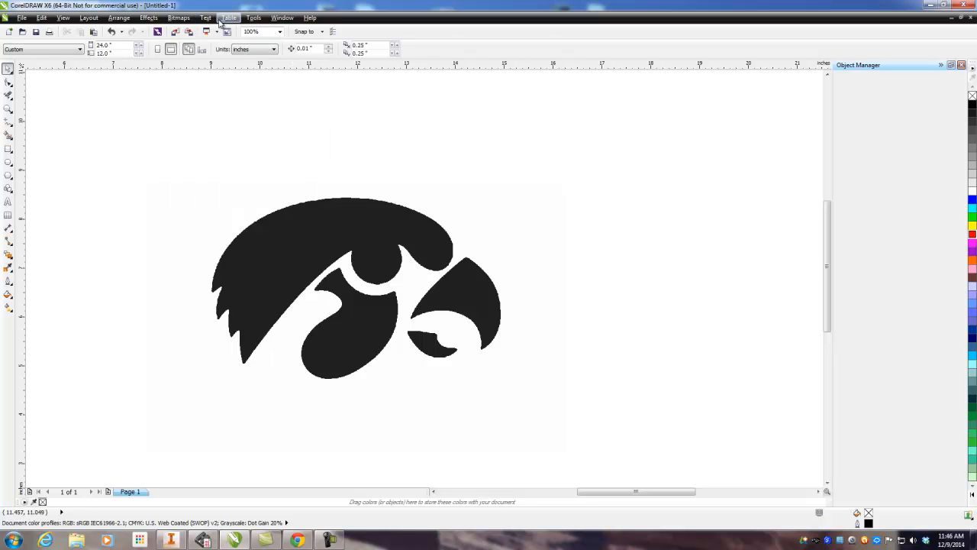
left_click(179, 19)
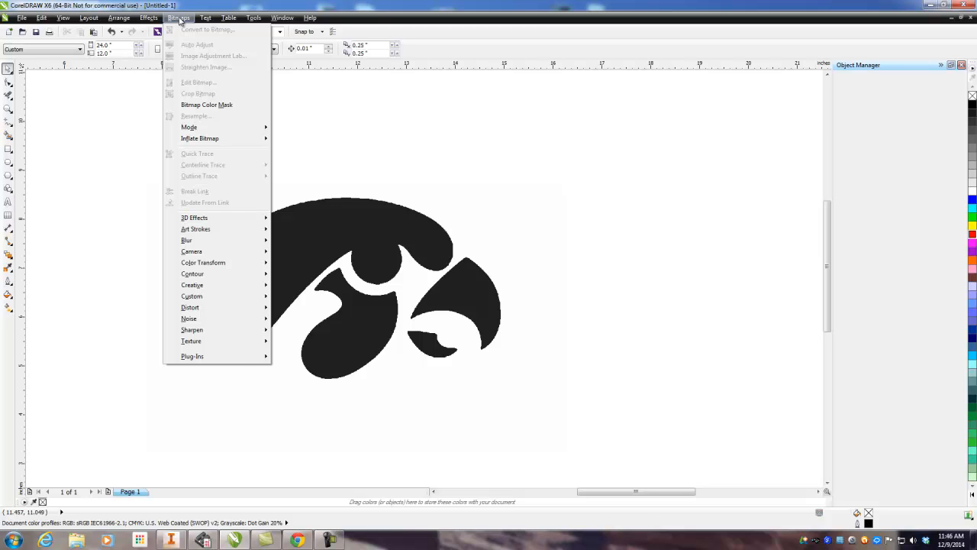
mouse_move(209, 20)
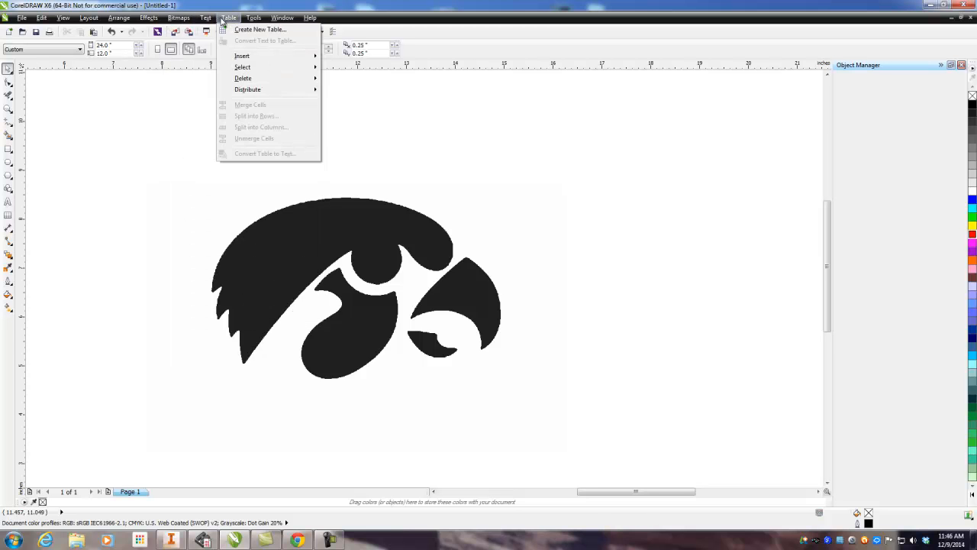
left_click(316, 249)
scroll(372, 240, "up", 5)
scroll(372, 240, "down", 5)
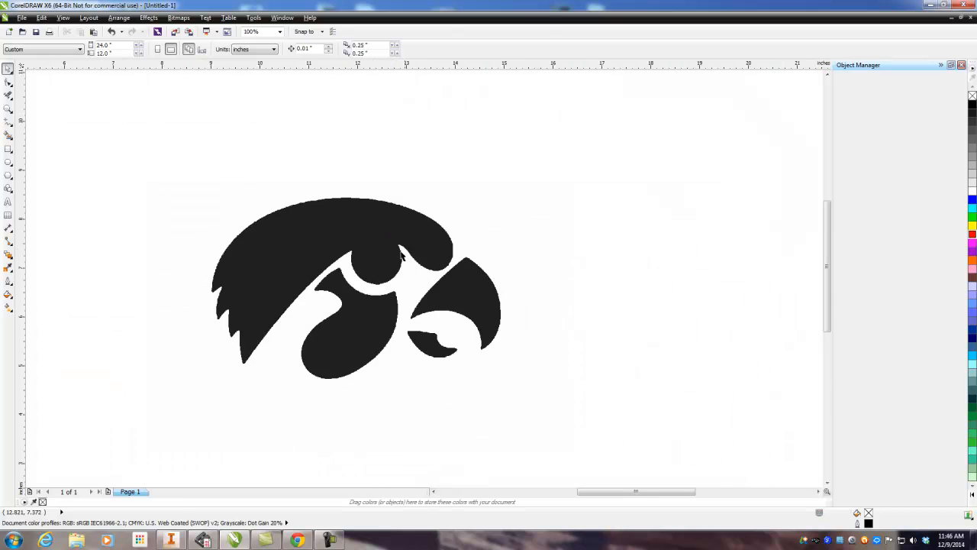
Step: Convert the inverted logo to a bitmap again at 300 dpi in 1-bit black and white with anti-aliasing
left_click(304, 231)
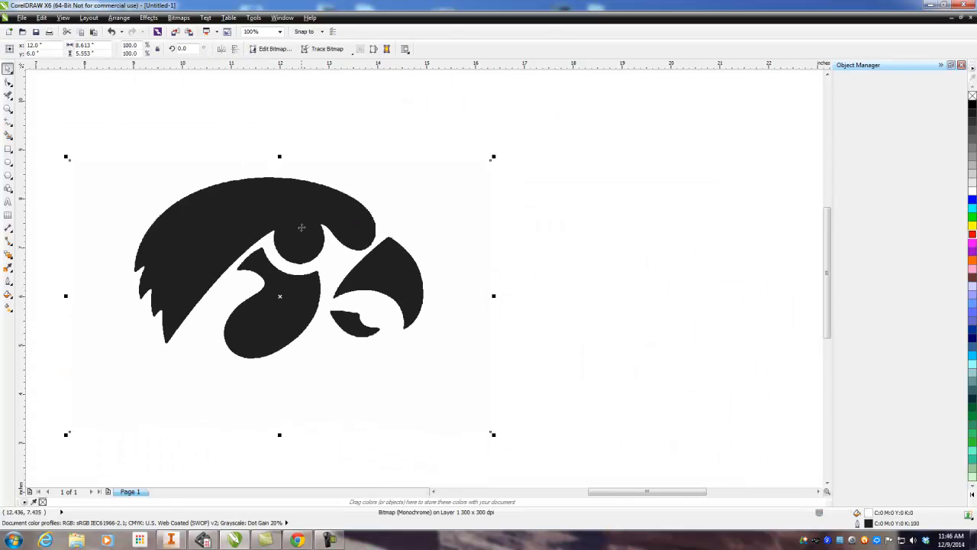
left_click(222, 20)
mouse_move(203, 20)
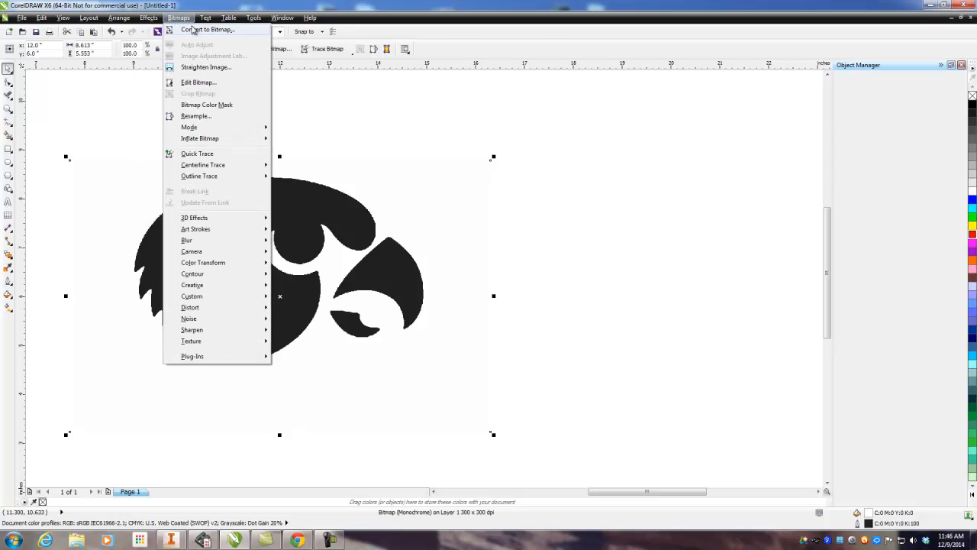
left_click(200, 29)
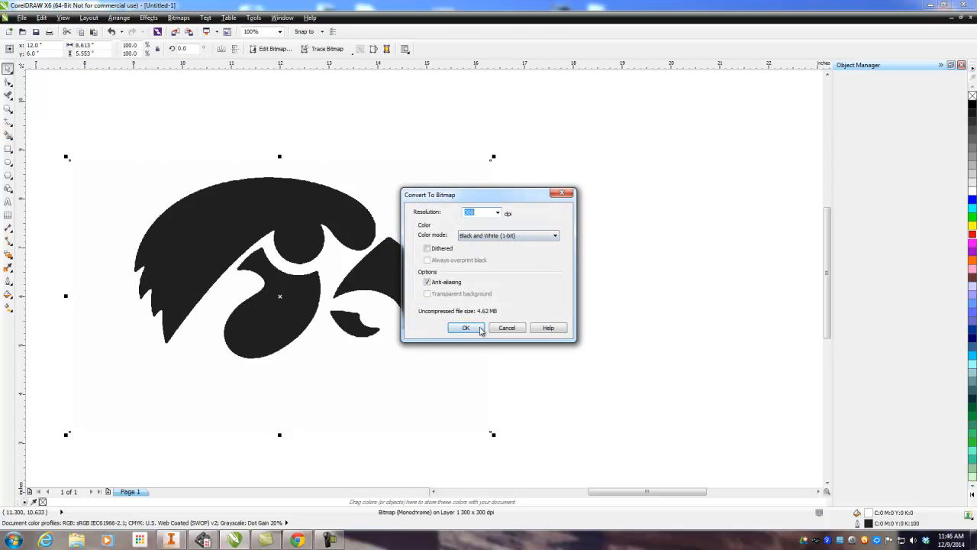
left_click(481, 329)
Step: Start an outline trace of the black Hawkeye bitmap as line art, reducing the bitmap size
scroll(194, 214, "up", 3)
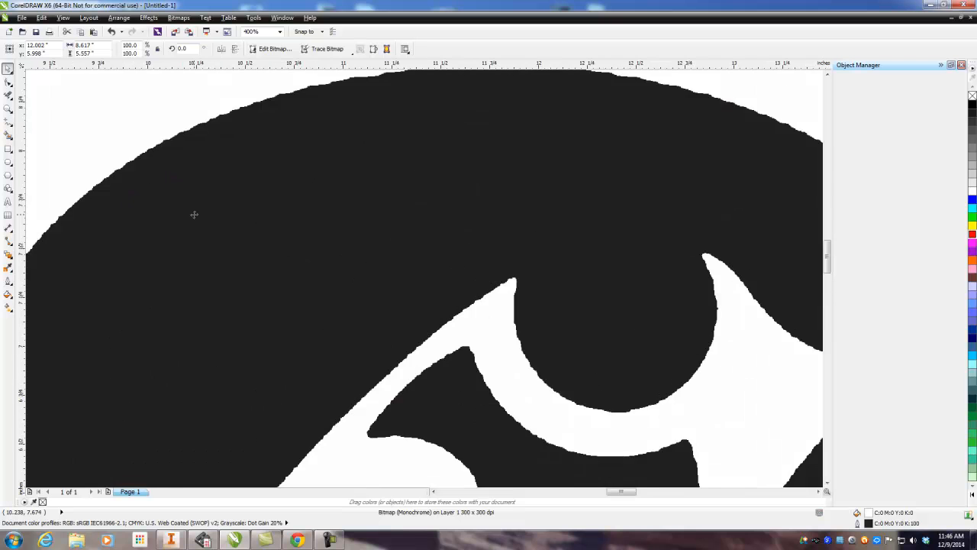
scroll(194, 214, "down", 2)
left_click(334, 52)
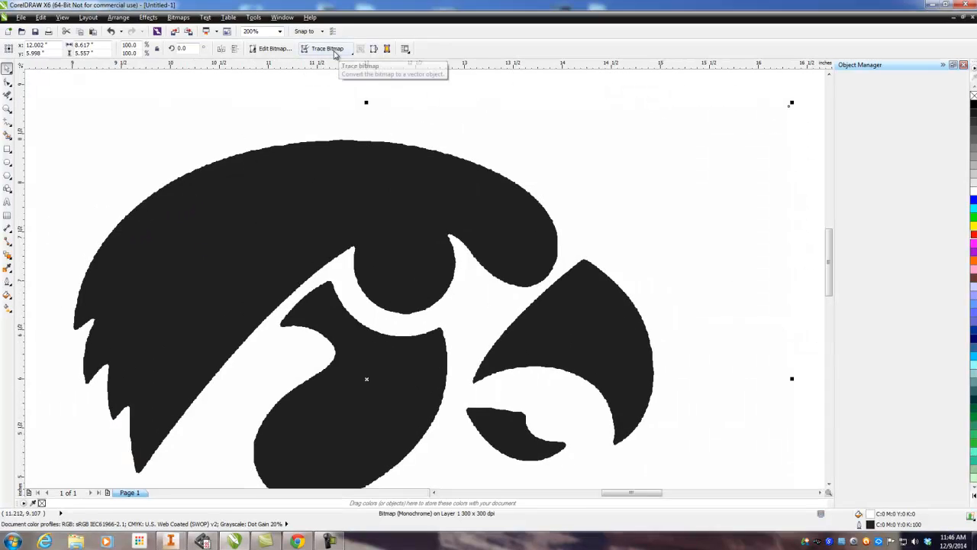
mouse_move(362, 67)
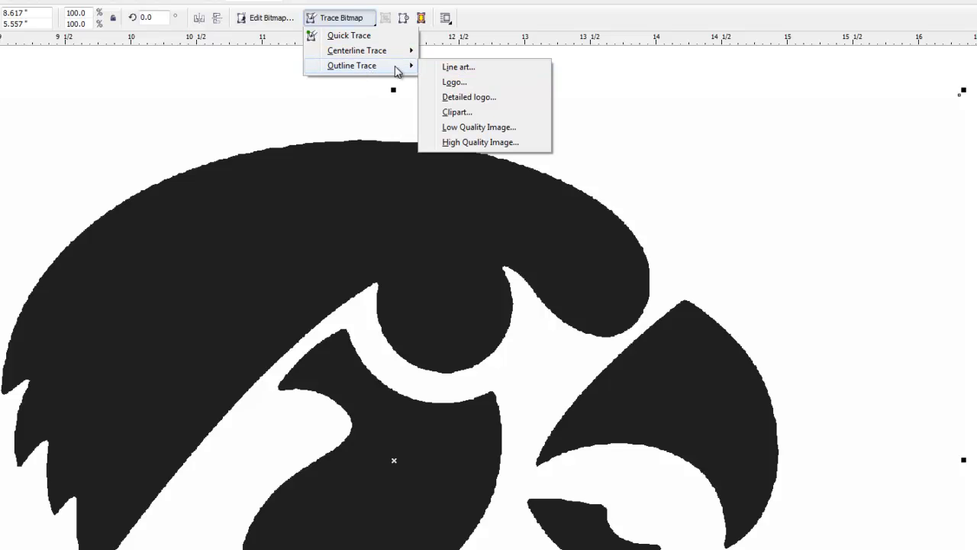
left_click(454, 67)
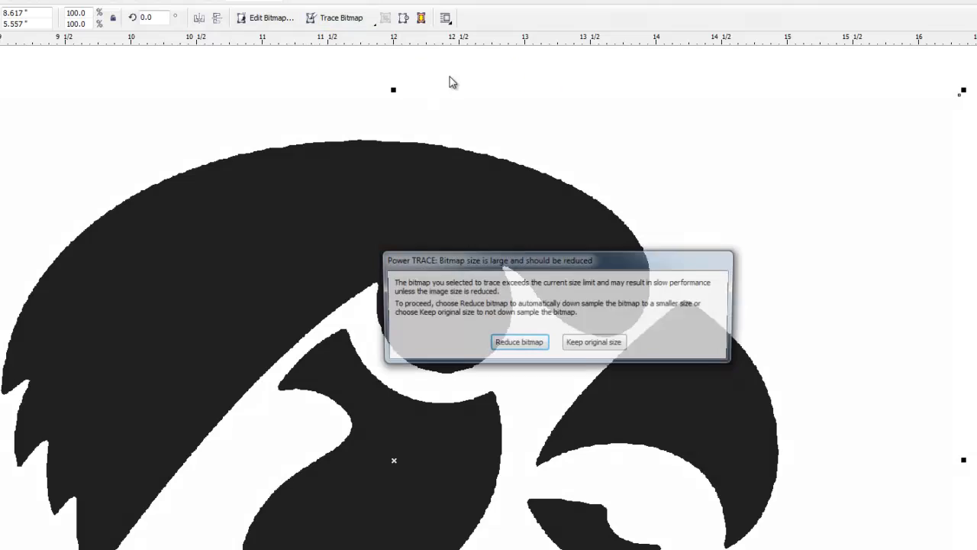
left_click(509, 343)
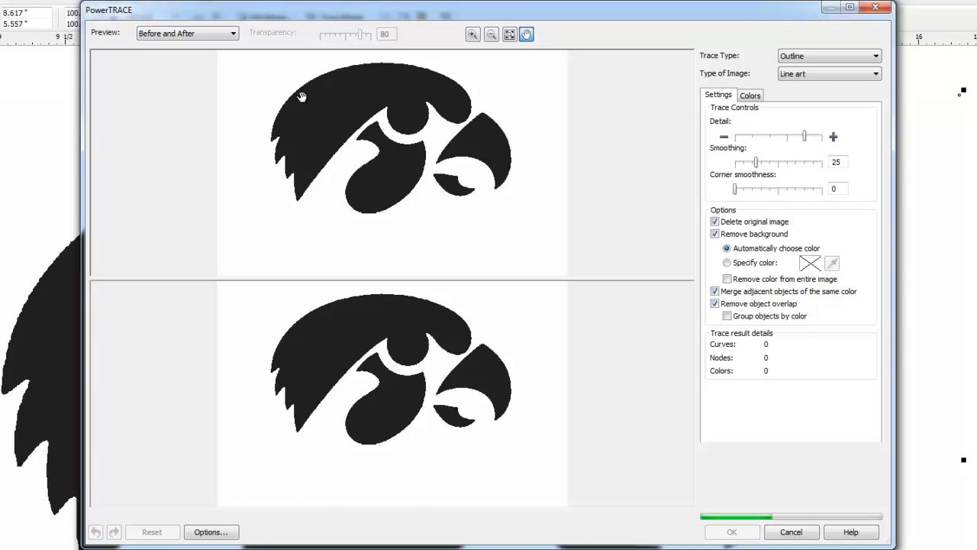
Step: Inspect the traced edges in the preview and accept the line art trace with background removal and deletion of the original image enabled
scroll(303, 312, "up", 2)
scroll(316, 328, "up", 2)
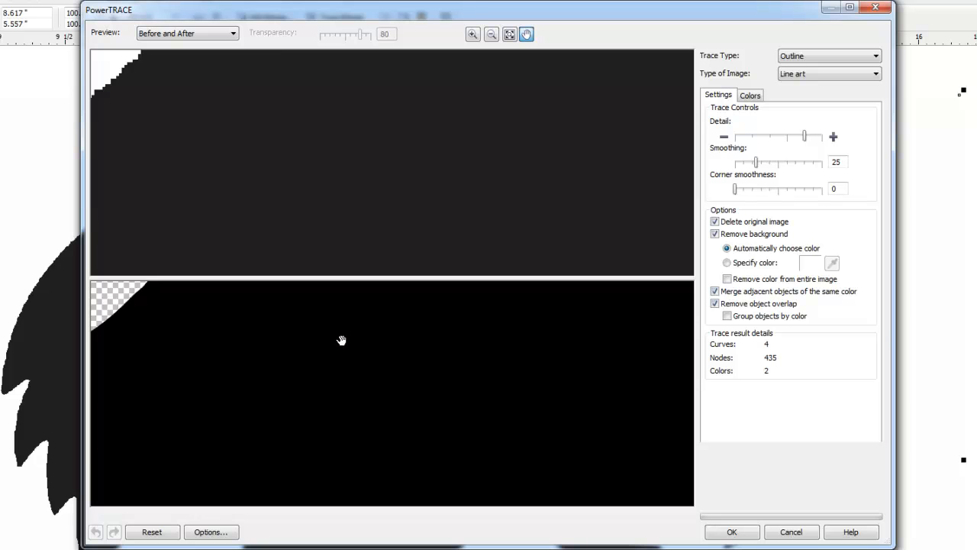
scroll(341, 340, "down", 3)
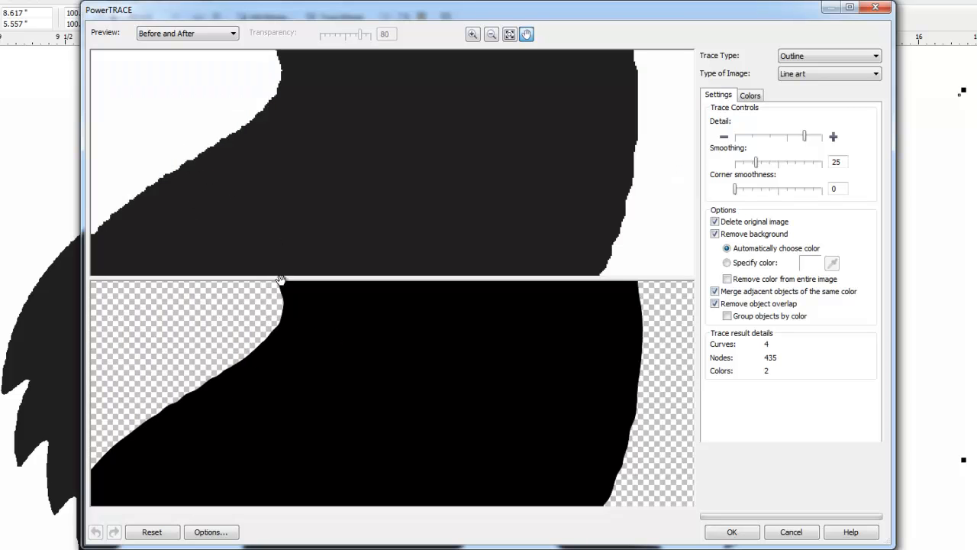
scroll(338, 334, "down", 5)
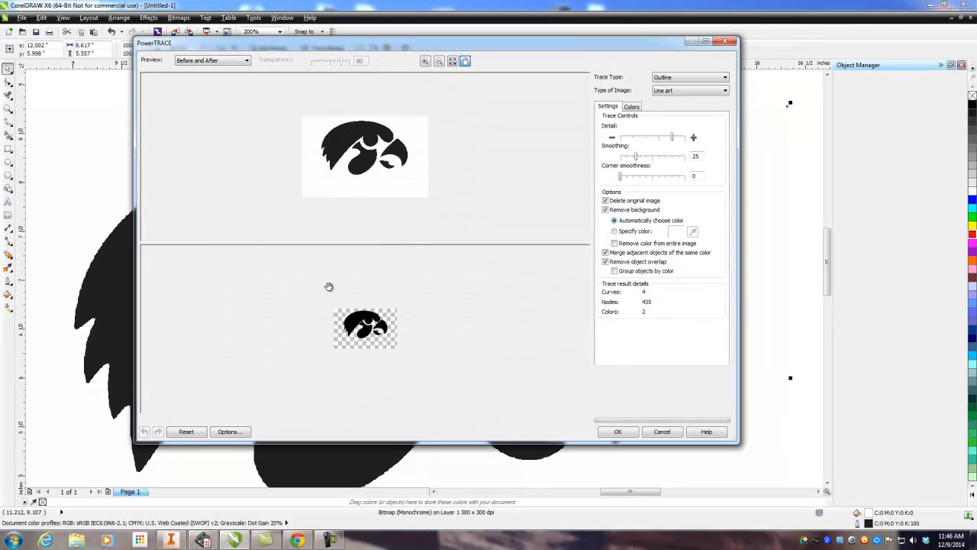
left_click(606, 210)
left_click(605, 211)
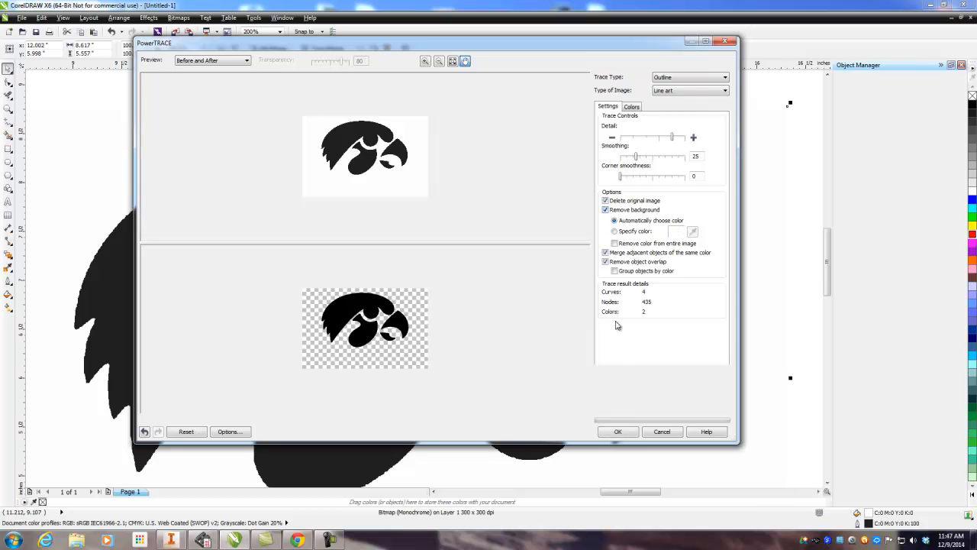
left_click(619, 433)
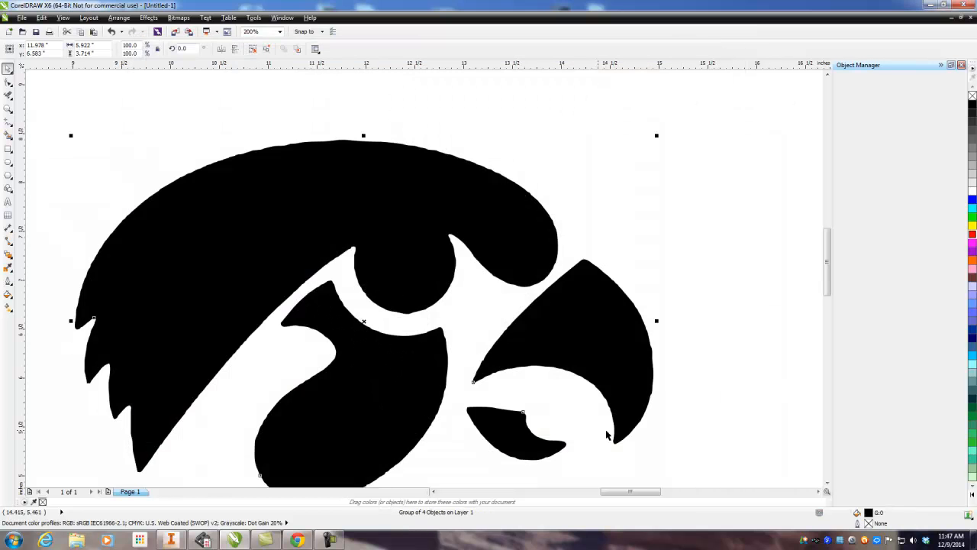
Step: Scale the traced Hawkeye logo to about 0.985 by 0.618 inches, place it near the rectangle's lower end, and deselect it
scroll(349, 267, "up", 1)
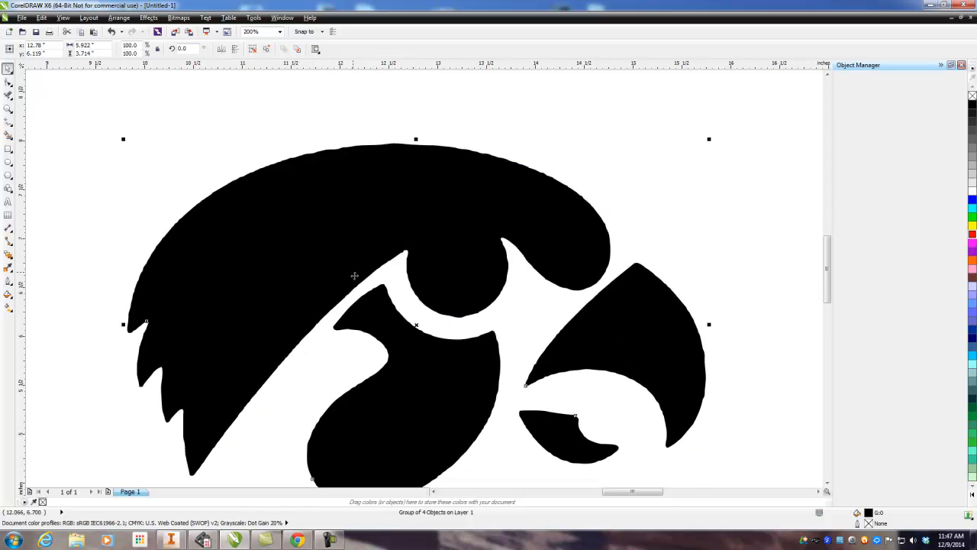
scroll(358, 282, "down", 3)
left_click_drag(450, 248, 81, 285)
scroll(317, 333, "down", 1)
scroll(320, 332, "up", 2)
scroll(319, 333, "down", 1)
scroll(82, 285, "up", 1)
scroll(80, 287, "up", 1)
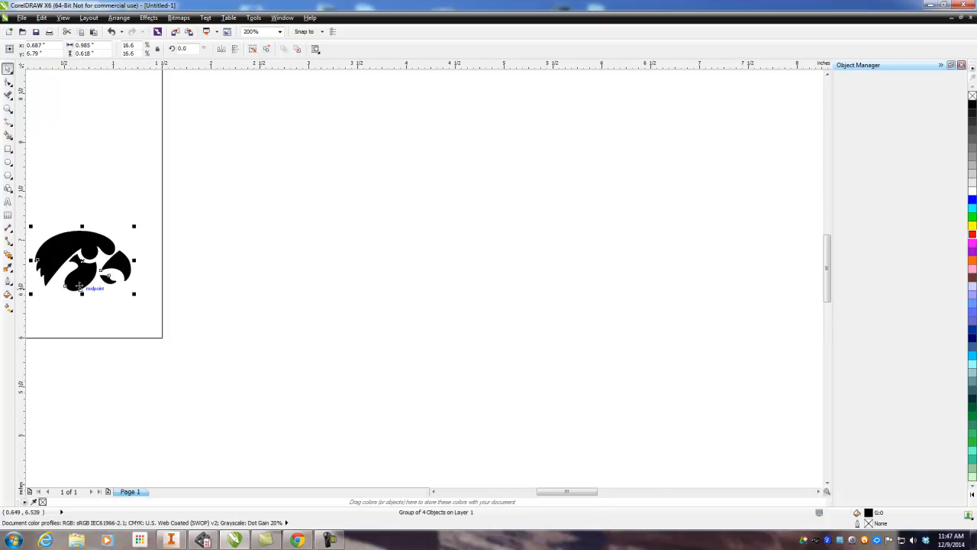
scroll(80, 262, "down", 1)
left_click_drag(139, 270, 366, 332)
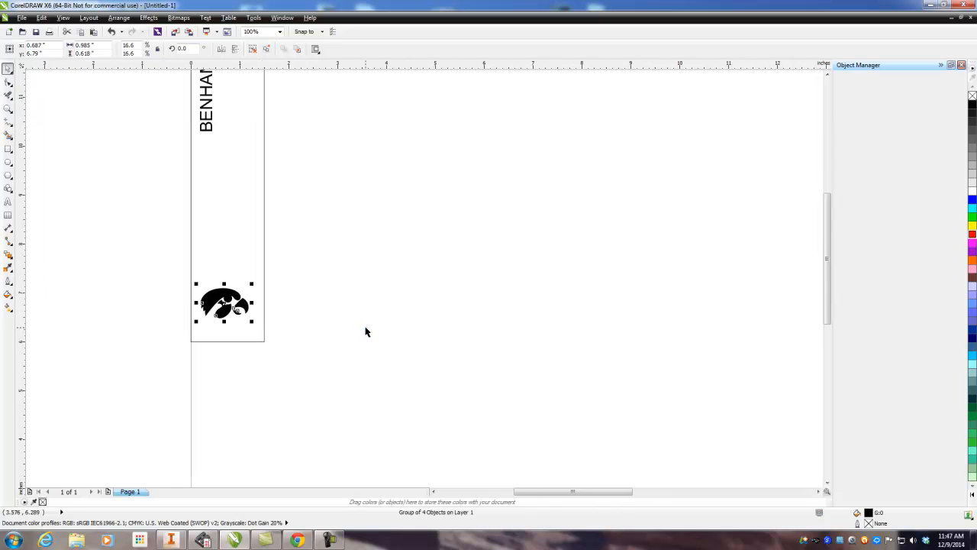
left_click(363, 291)
scroll(373, 318, "up", 1)
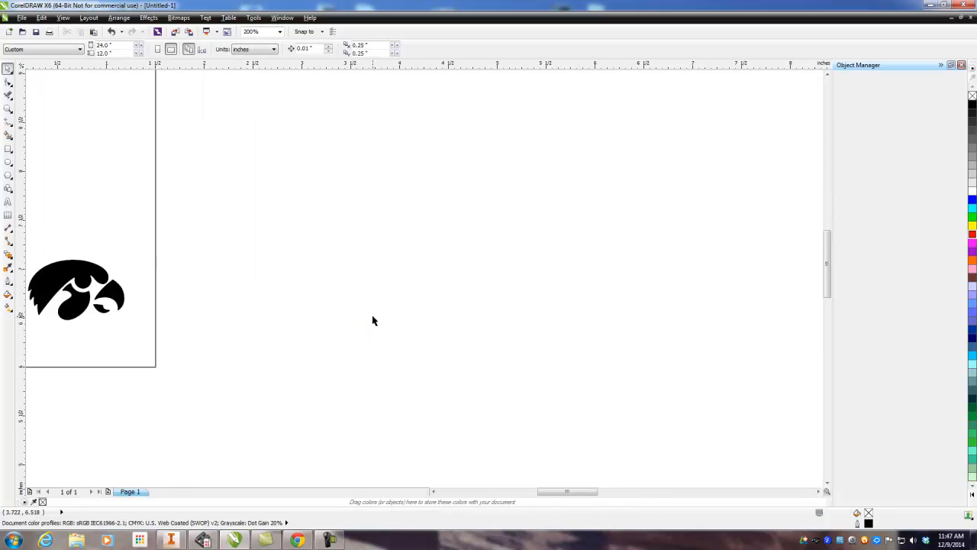
scroll(374, 319, "down", 2)
left_click_drag(386, 314, 374, 312)
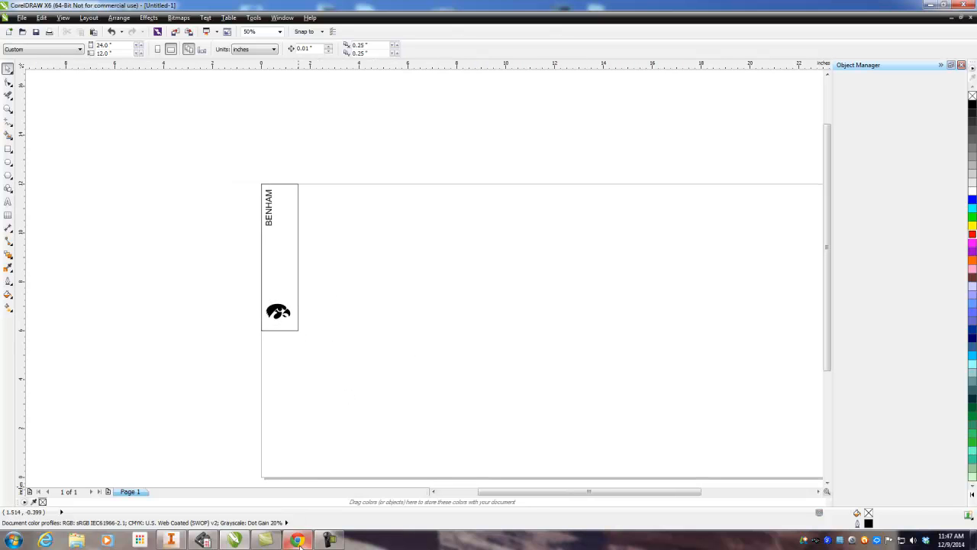
Step: Switch to Chrome, close the enlarged Hawkeye image, and run a Google web search for "gohawks"
mouse_move(301, 541)
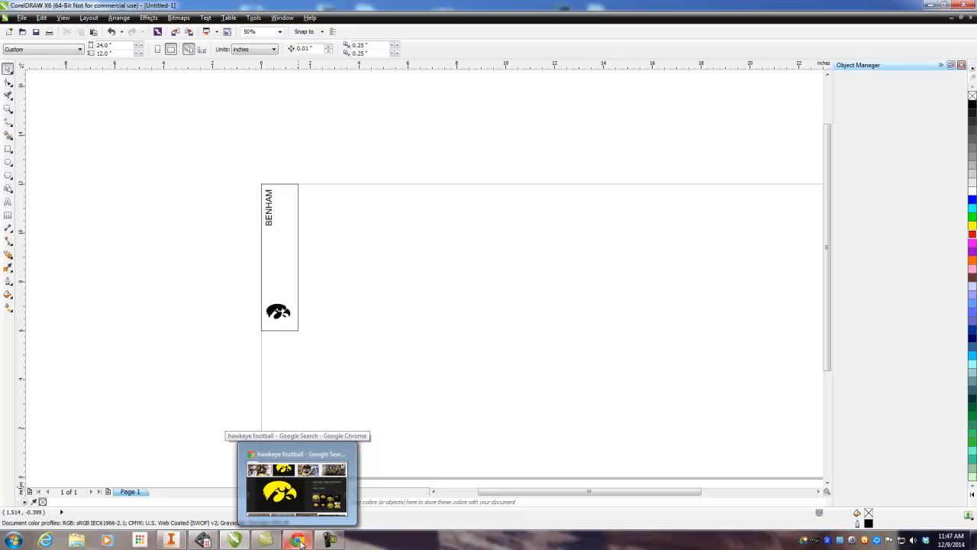
left_click(301, 541)
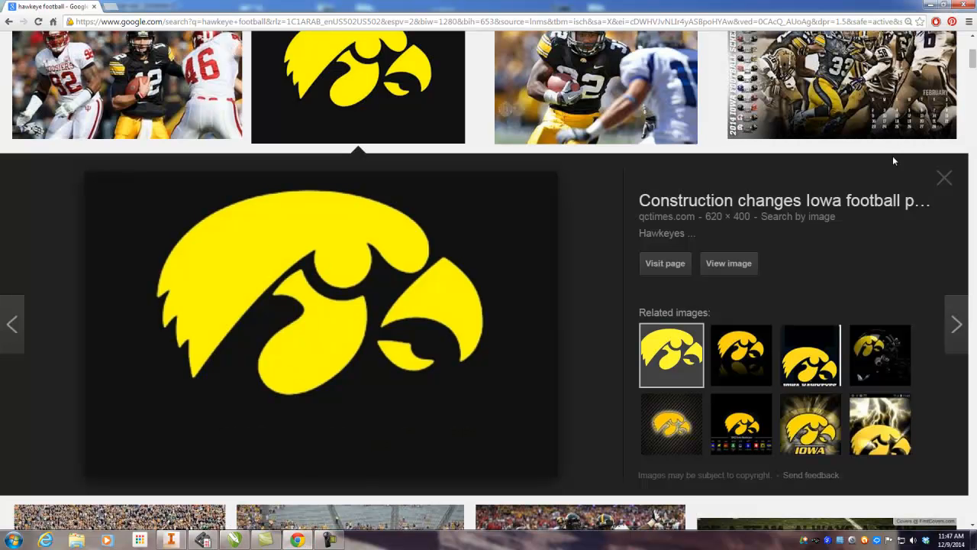
left_click(942, 181)
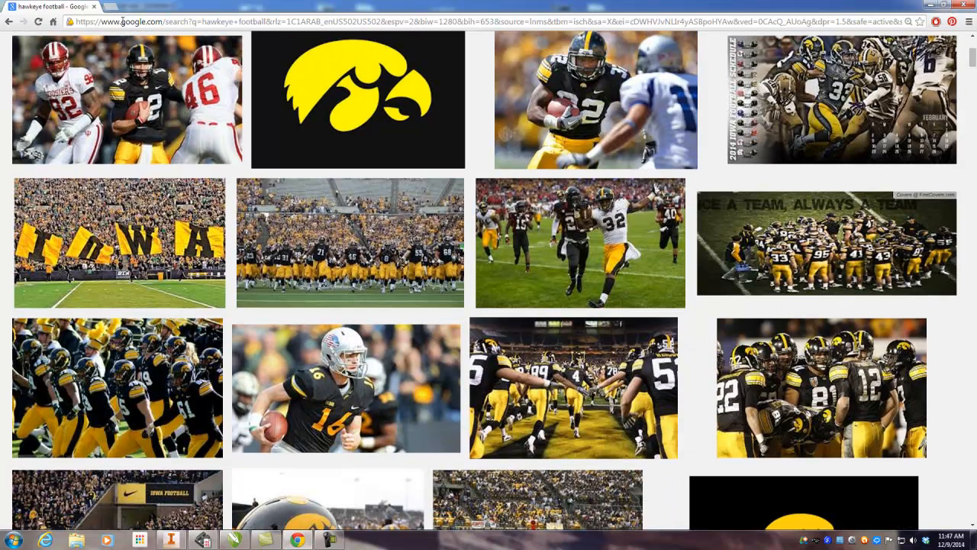
left_click(9, 21)
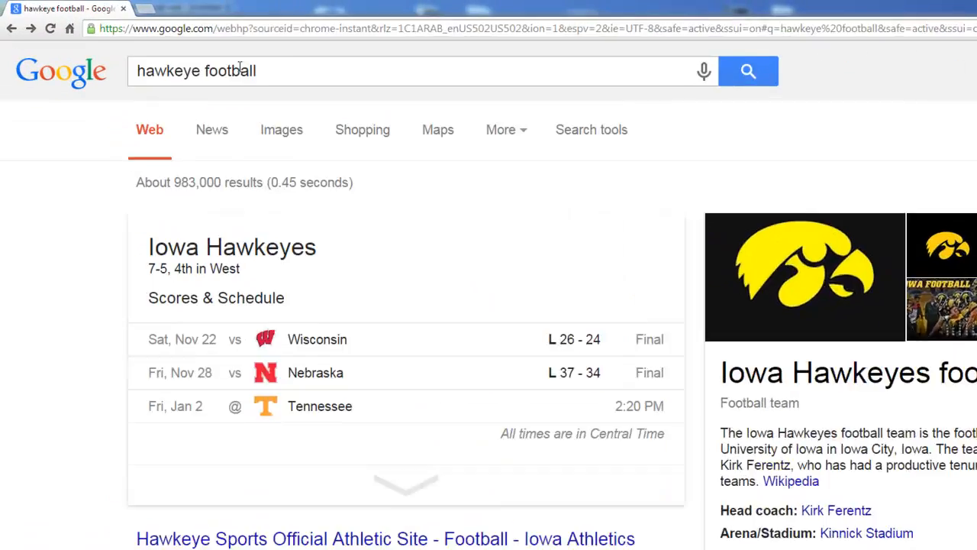
key("ctrl+a")
type("g")
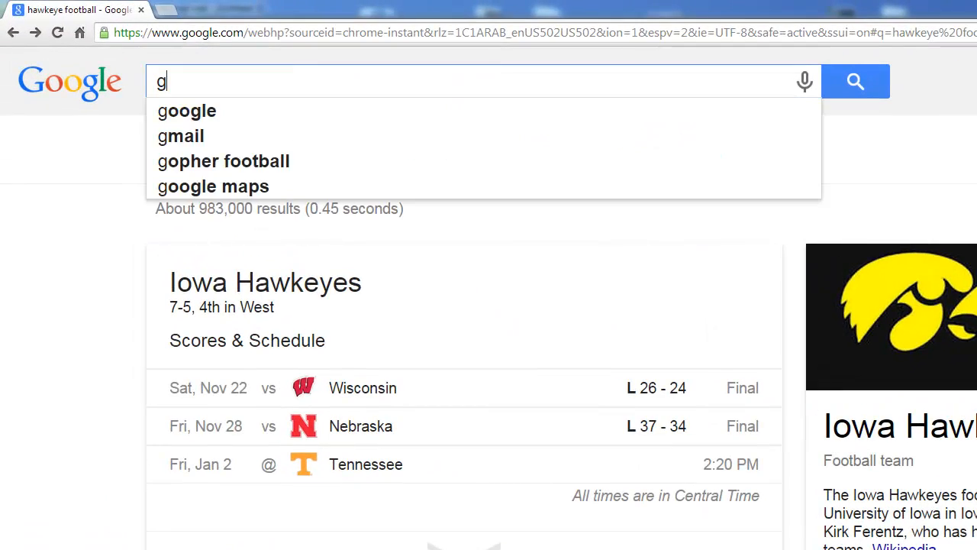
type("ohawks")
key("Return")
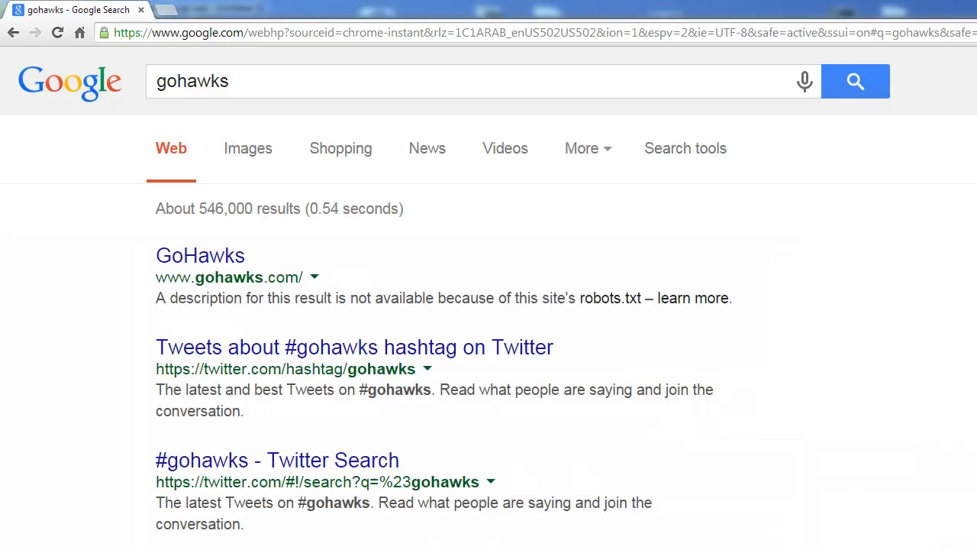
Step: Show the image results and refine the search to "gohawks waverky"
left_click(251, 161)
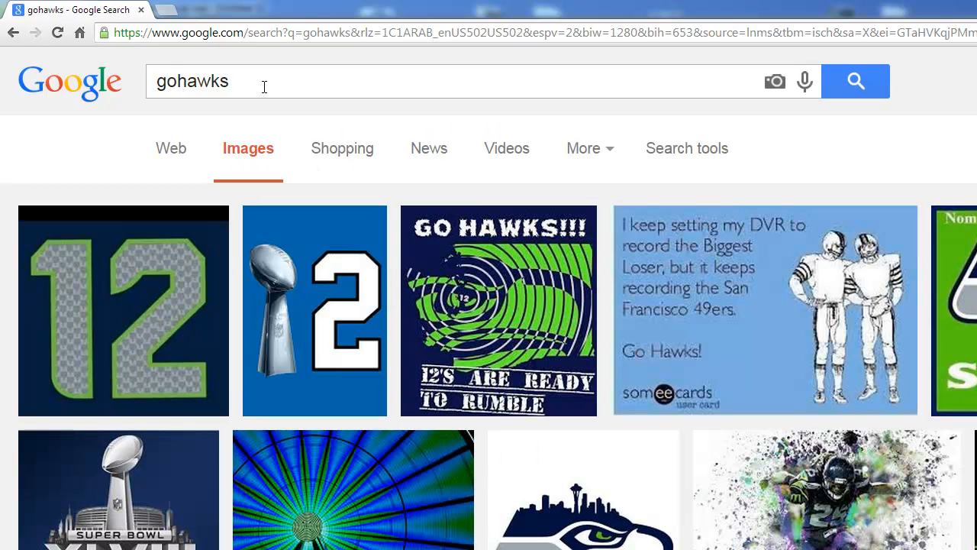
left_click(265, 84)
type("wav")
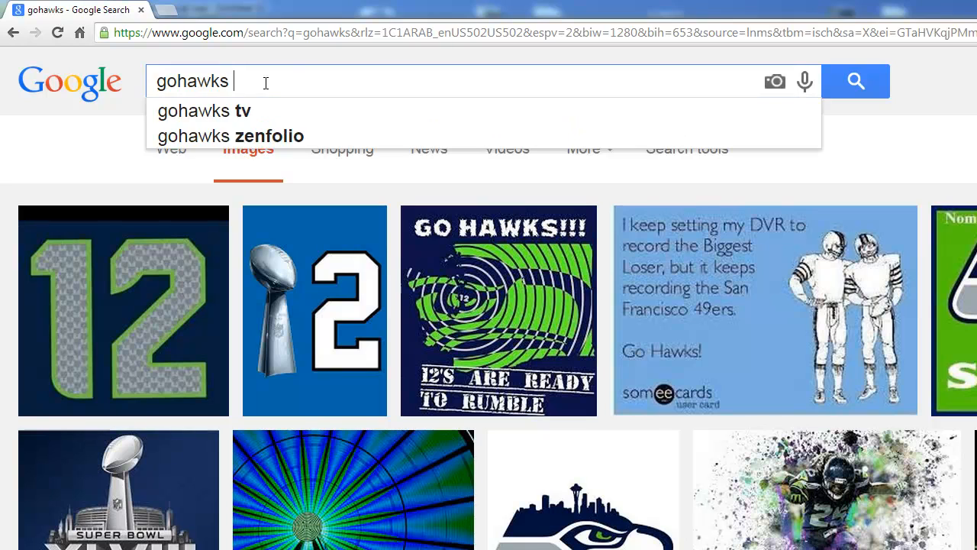
type("erky")
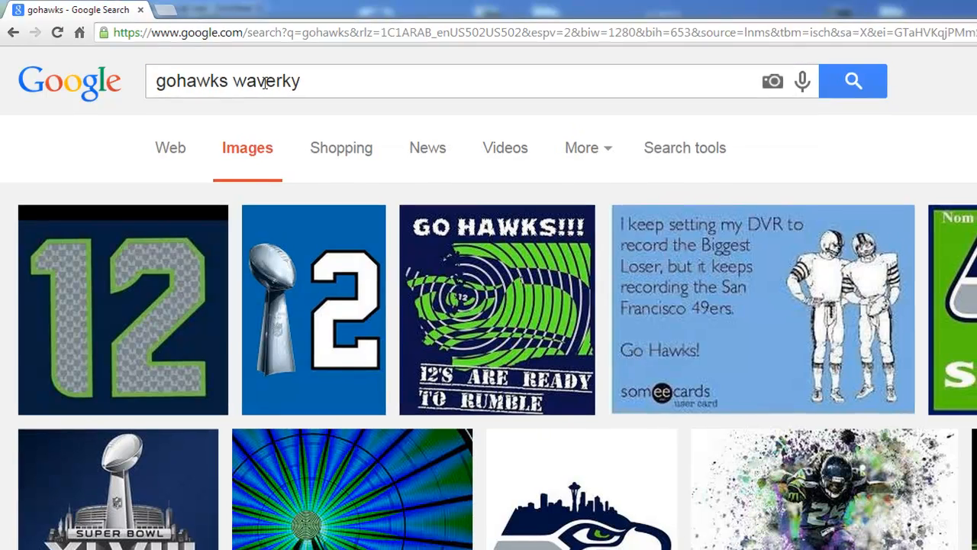
key("Return")
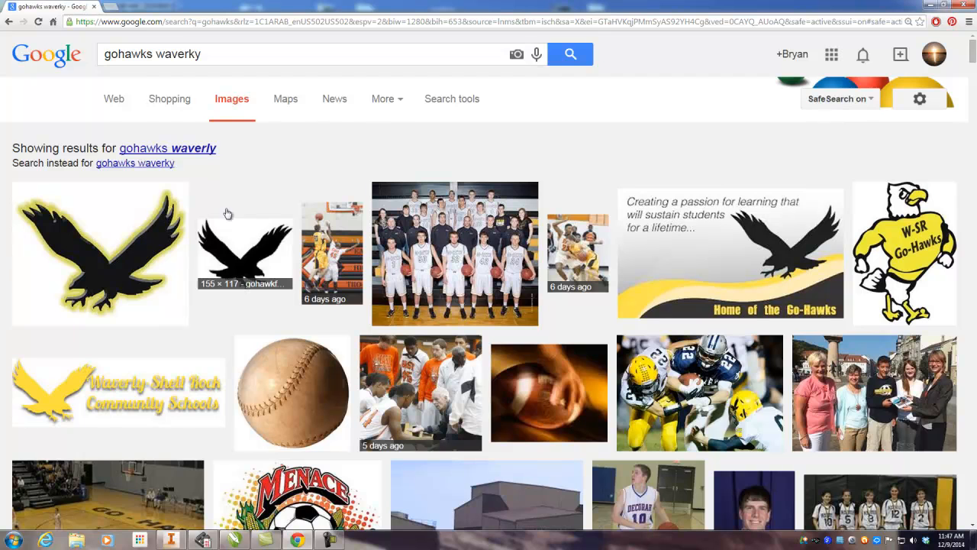
Step: Open the plain black flying hawk from the Waverly-Shell Rock Football result and copy the image
left_click(241, 256)
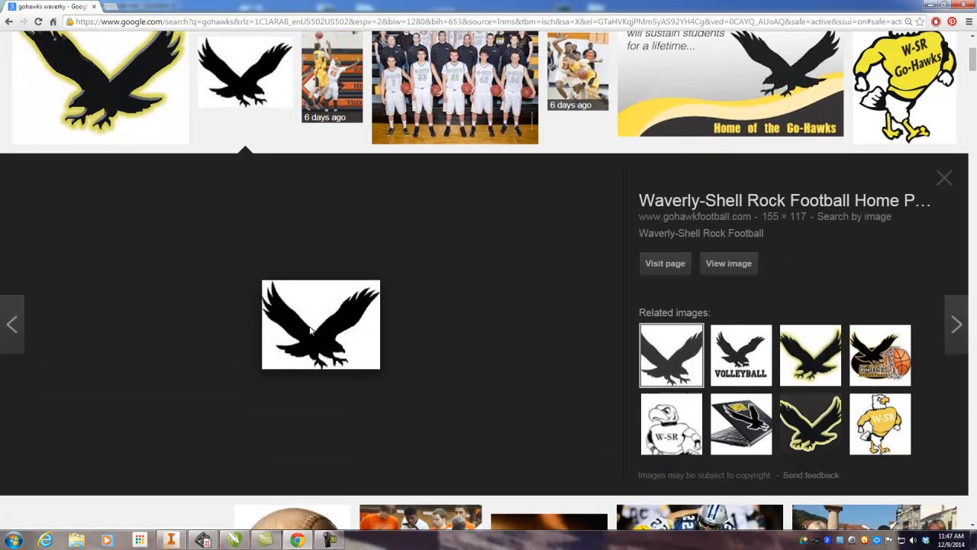
right_click(311, 325)
left_click(346, 421)
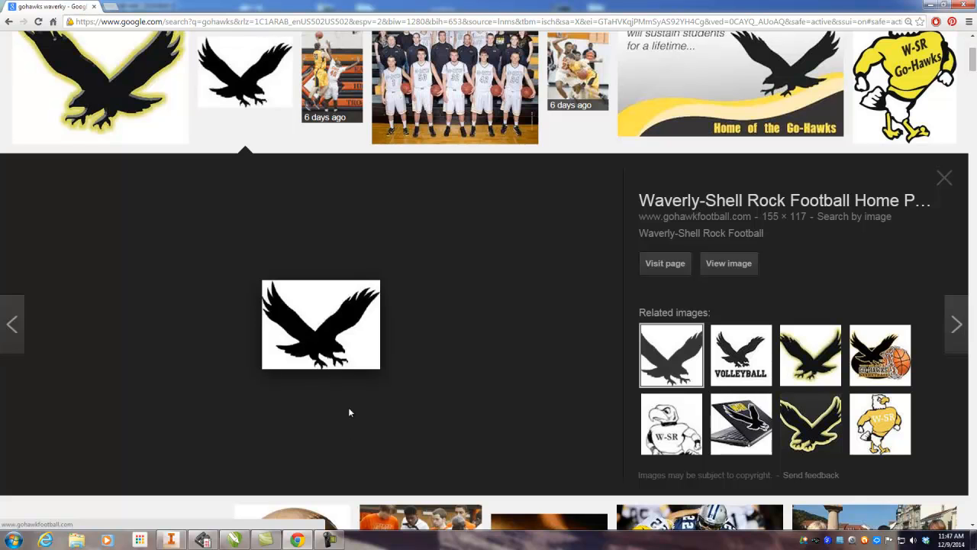
Step: Switch to CorelDRAW, paste the copied hawk image onto the page, and check its edges up close
left_click(235, 540)
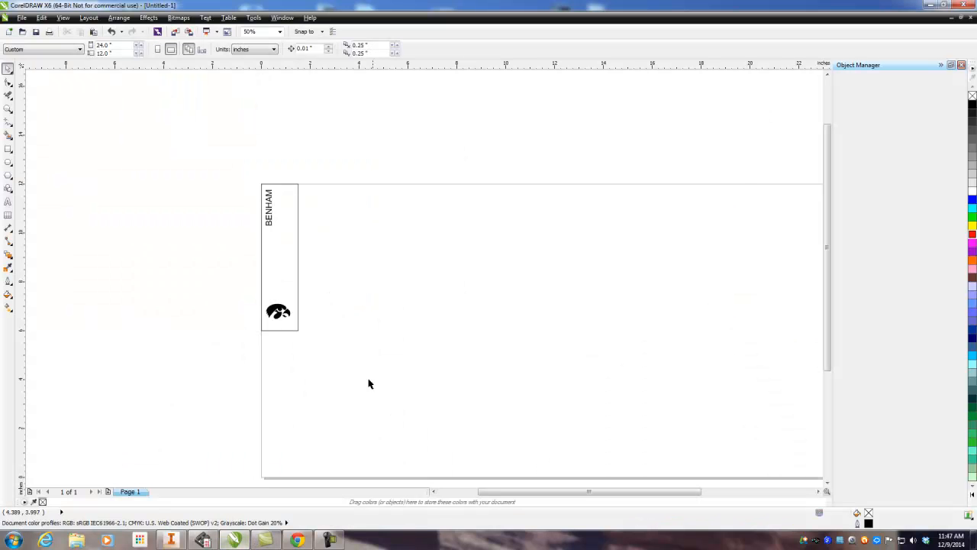
right_click(400, 347)
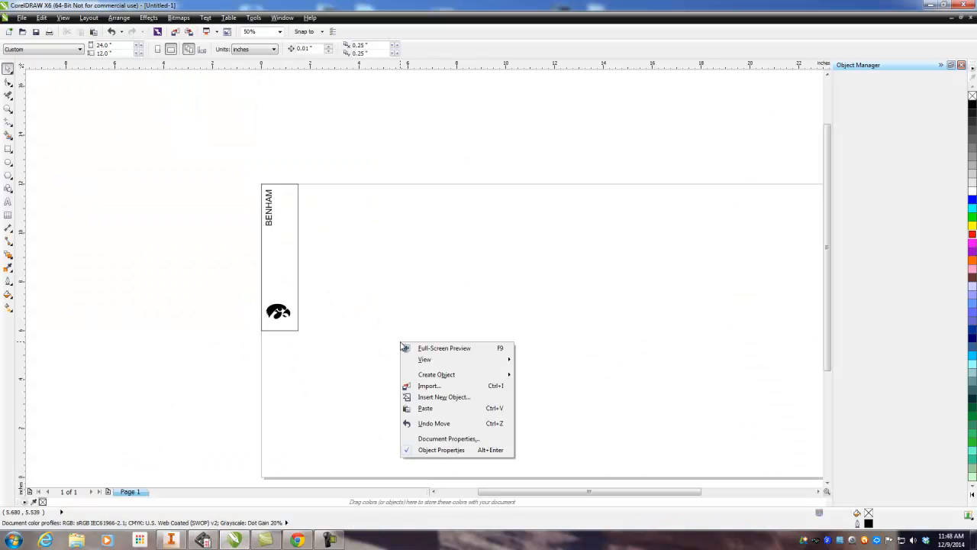
left_click(442, 410)
scroll(550, 332, "up", 5)
scroll(549, 332, "down", 3)
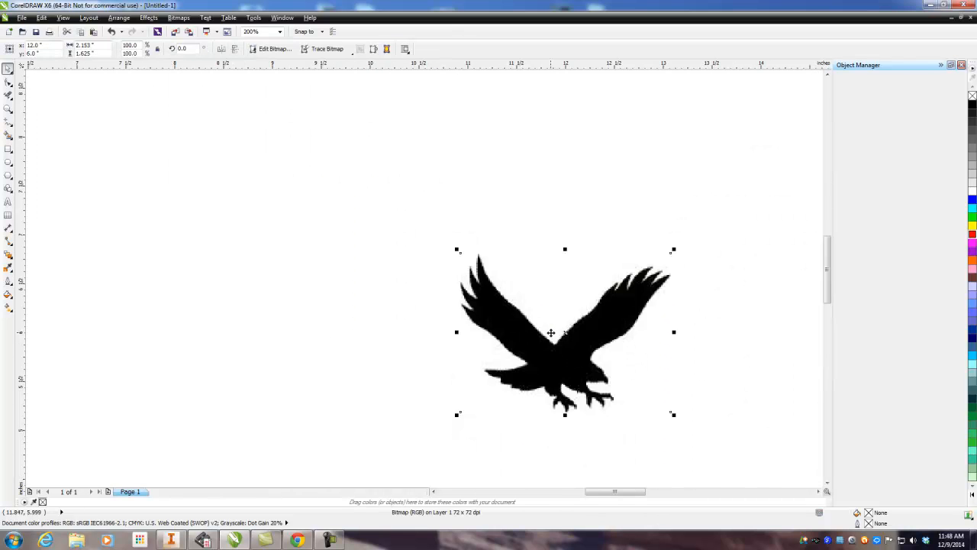
scroll(547, 334, "up", 5)
scroll(546, 334, "down", 4)
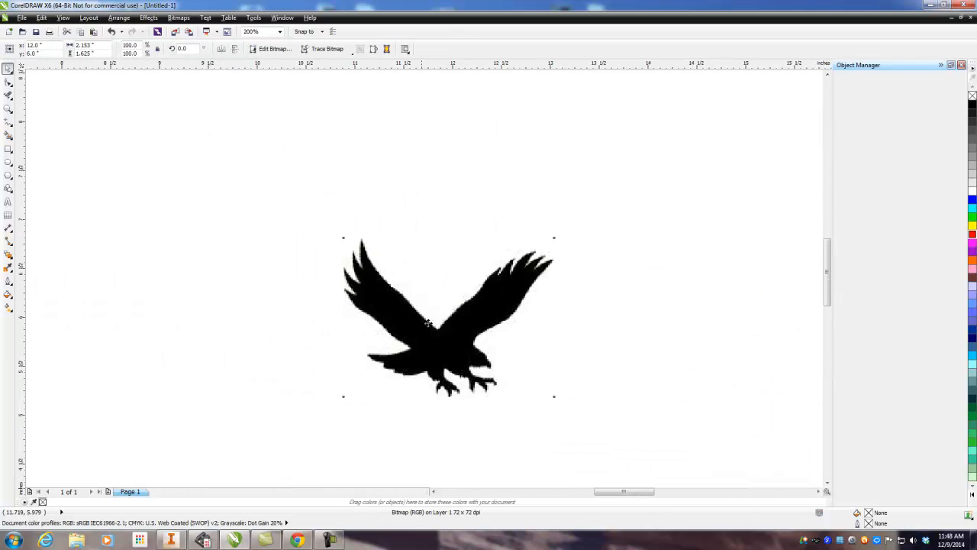
Step: Convert the pasted hawk image to a 1-bit black and white bitmap at 300 dpi
left_click(178, 18)
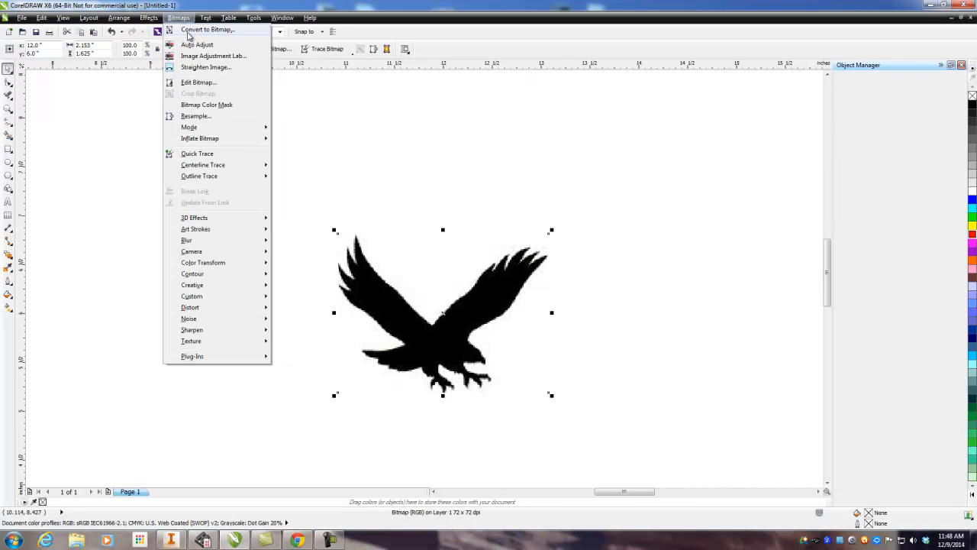
left_click(213, 29)
left_click(466, 328)
Step: Trace the monochrome hawk bitmap with a Line art outline trace, deleting the original image and removing the background
scroll(391, 293, "up", 4)
scroll(392, 293, "down", 2)
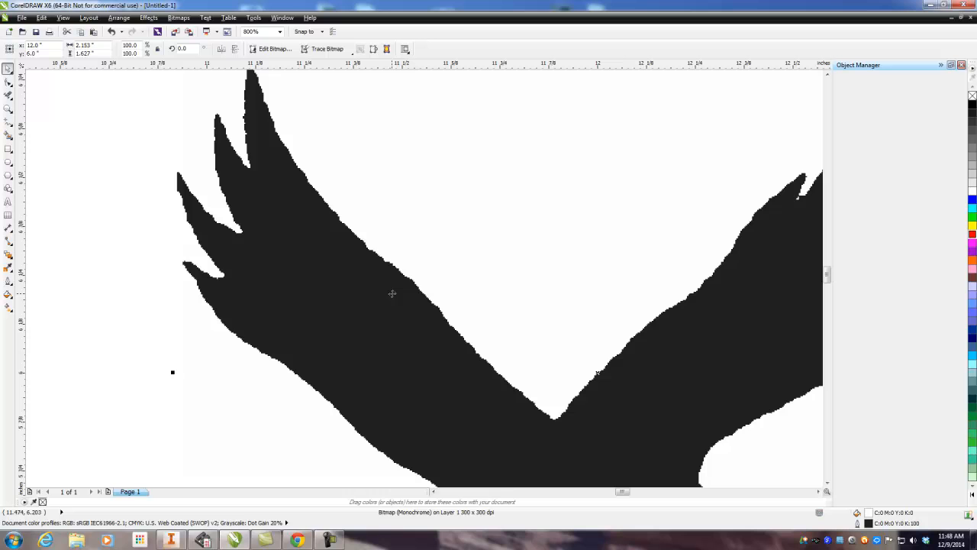
left_click(327, 49)
mouse_move(336, 85)
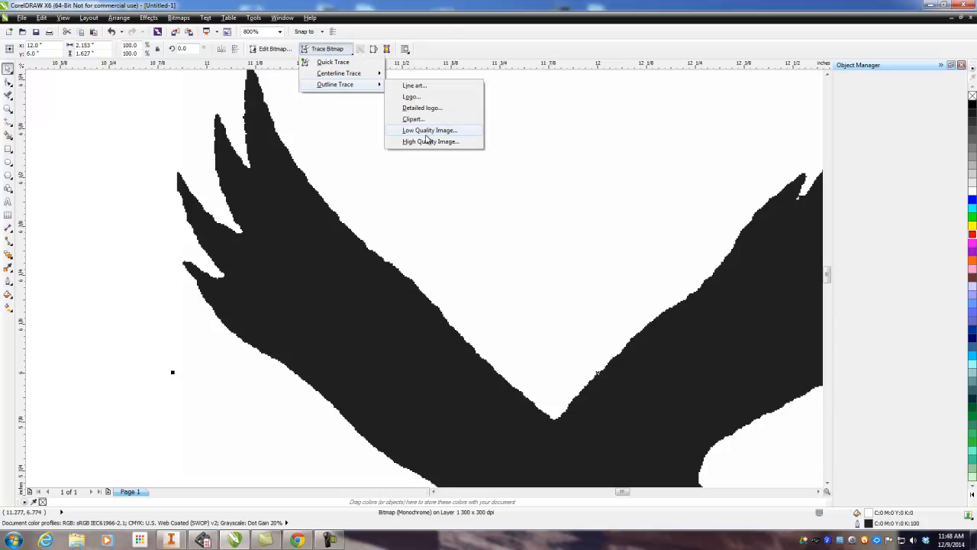
left_click(418, 86)
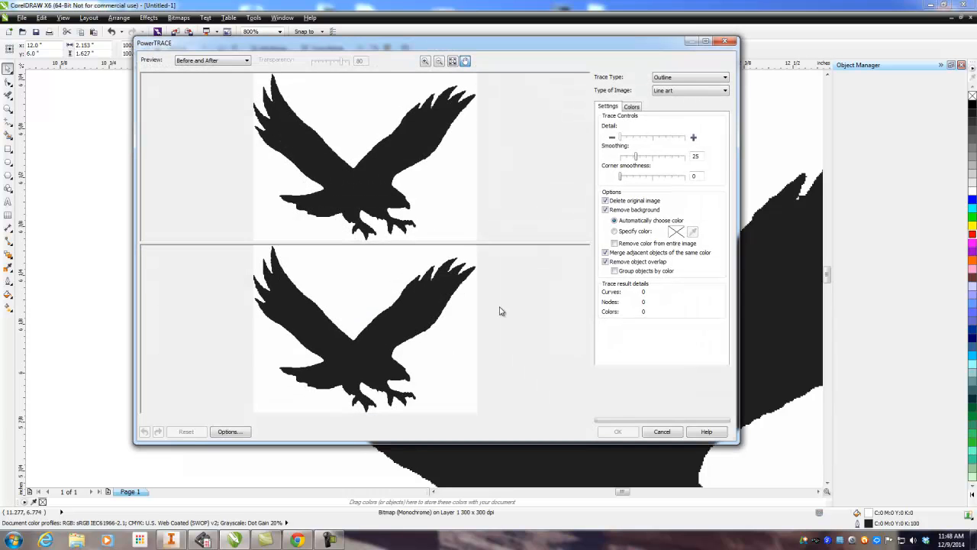
scroll(334, 320, "up", 3)
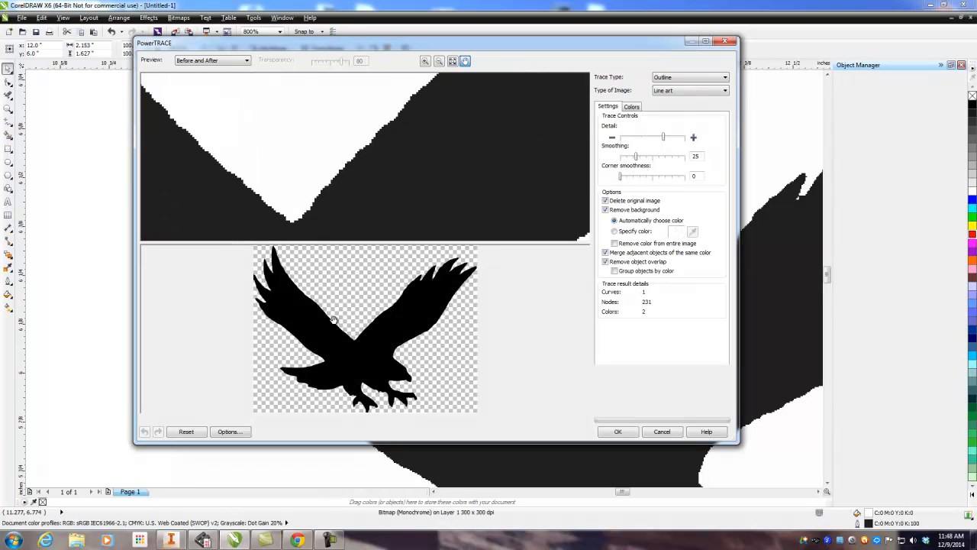
scroll(334, 320, "down", 4)
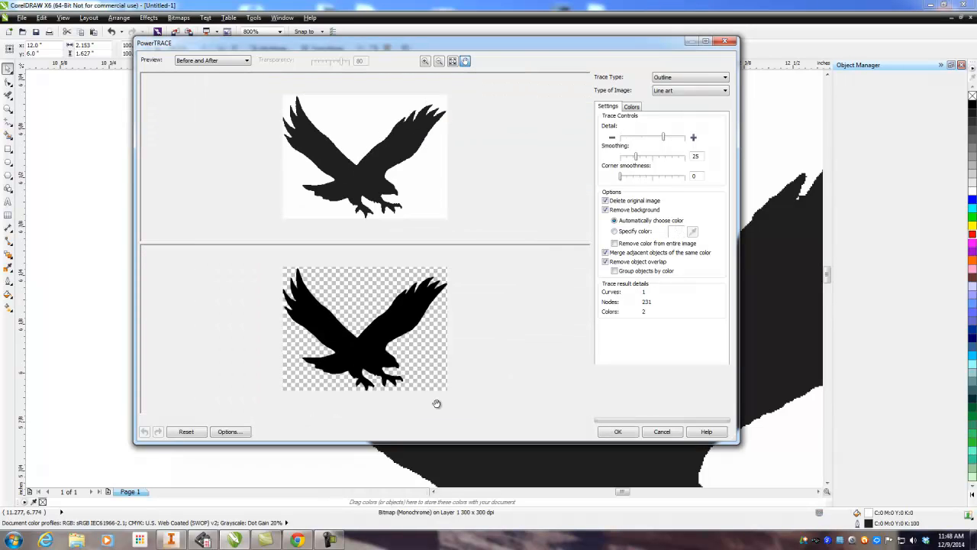
left_click(619, 433)
scroll(436, 366, "down", 3)
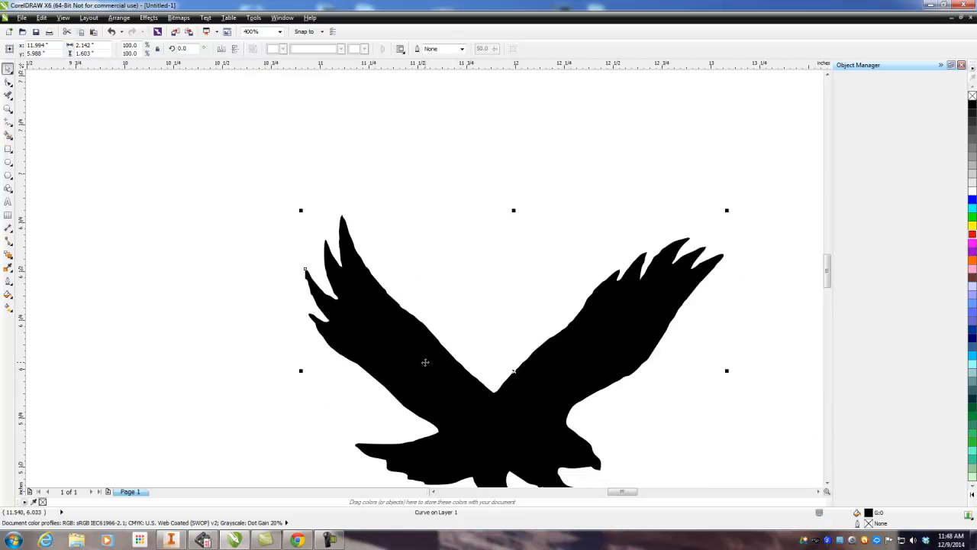
scroll(306, 281, "up", 4)
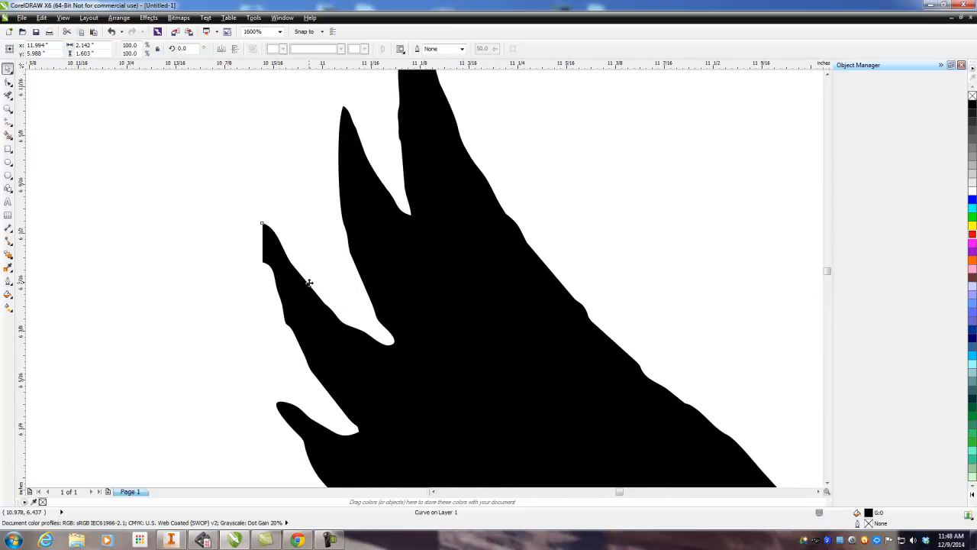
Step: Move the vertical surname to the middle of the narrow rectangle and place the traced hawk above it, shrunk to fit the rectangle's width
scroll(308, 281, "down", 4)
scroll(410, 342, "down", 2)
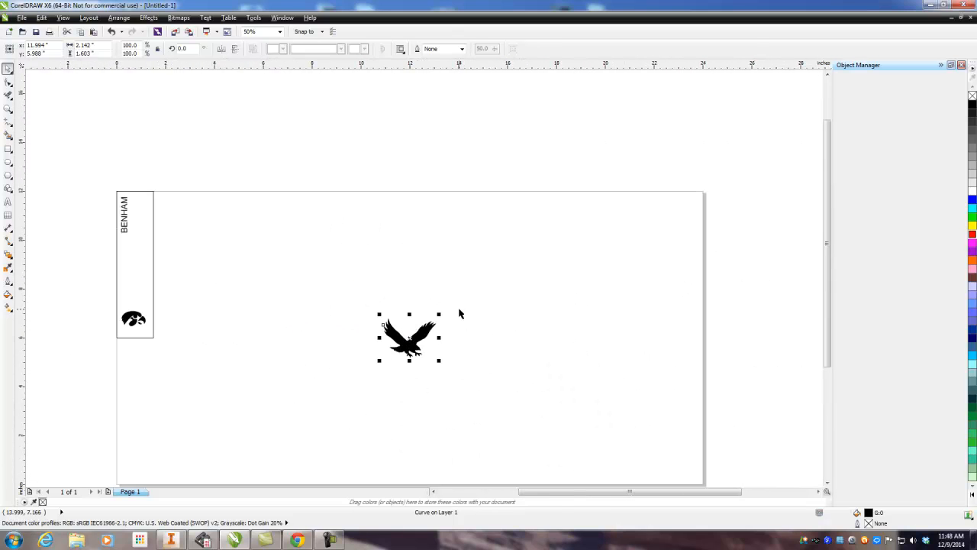
left_click(123, 215)
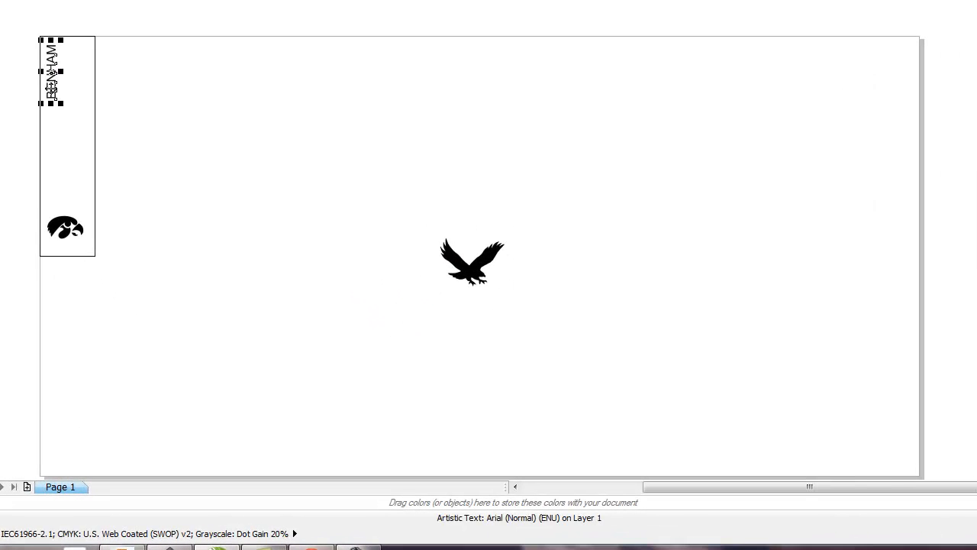
left_click_drag(51, 74, 66, 155)
left_click(454, 255)
left_click_drag(507, 229, 68, 79)
left_click_drag(94, 47, 90, 54)
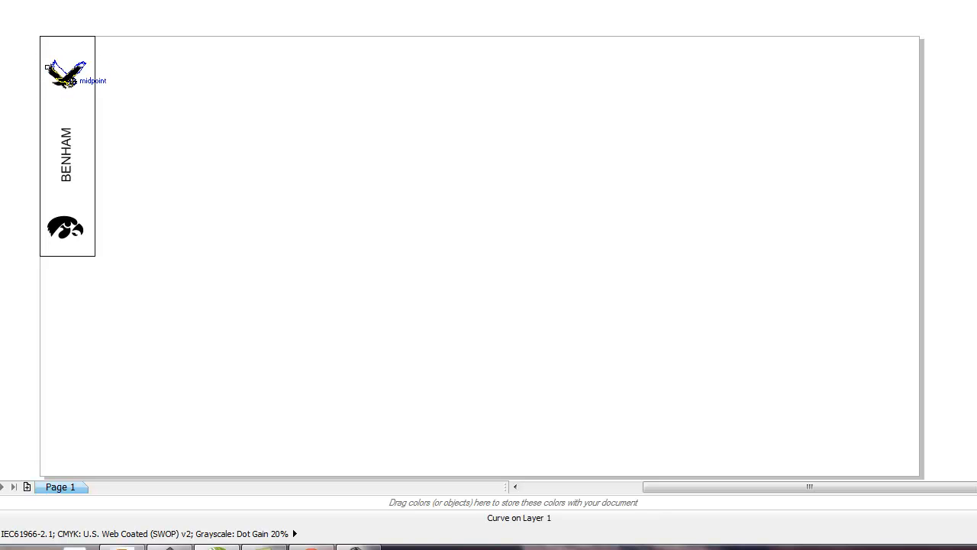
Step: Examine the placement and edges of the two logos and the surname inside the rectangle
left_click(198, 100)
scroll(57, 225, "down", 2)
scroll(54, 236, "up", 4)
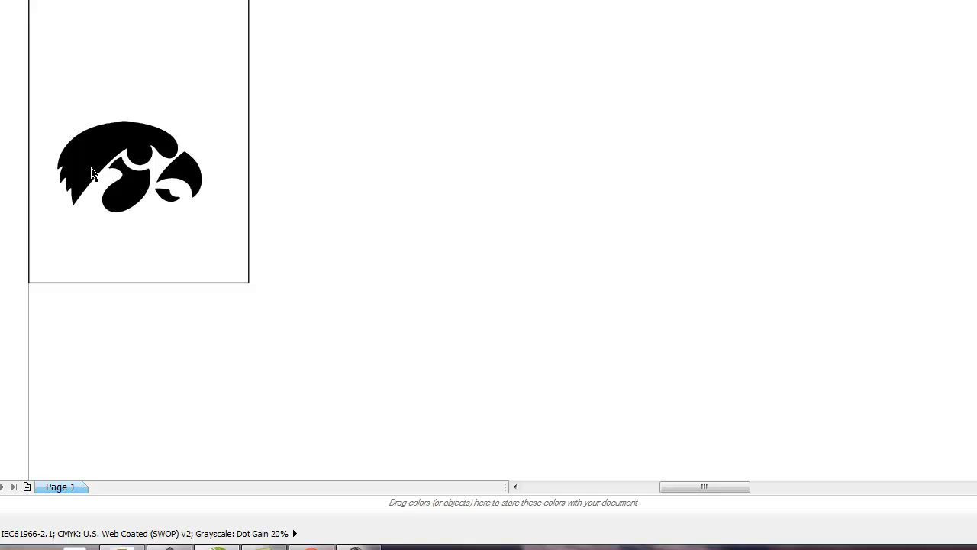
scroll(92, 173, "up", 1)
scroll(94, 173, "down", 1)
left_click_drag(99, 174, 202, 241)
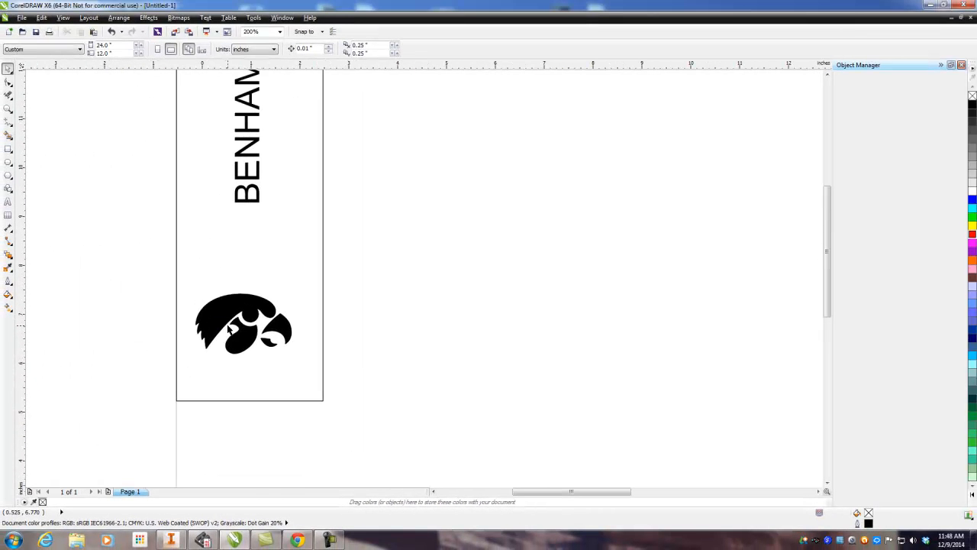
scroll(228, 328, "down", 1)
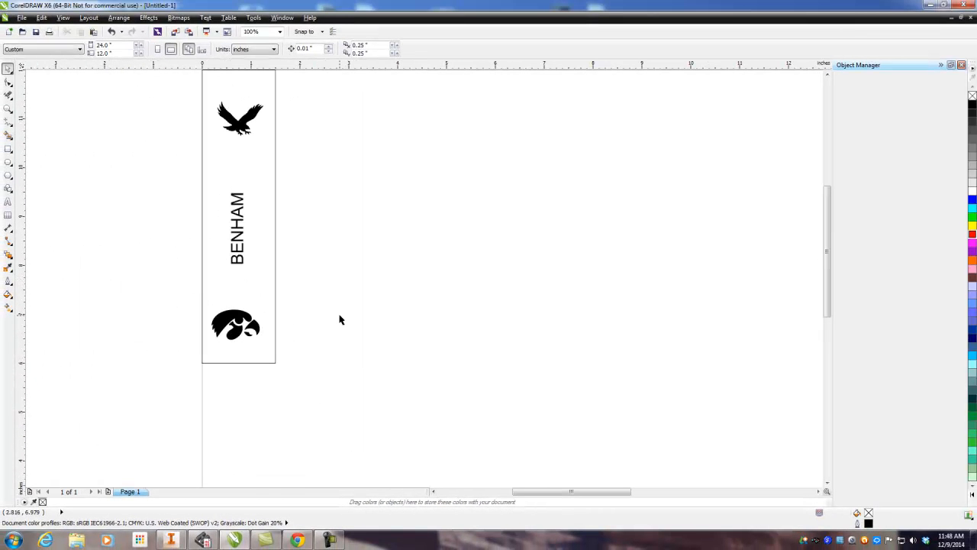
scroll(340, 320, "down", 1)
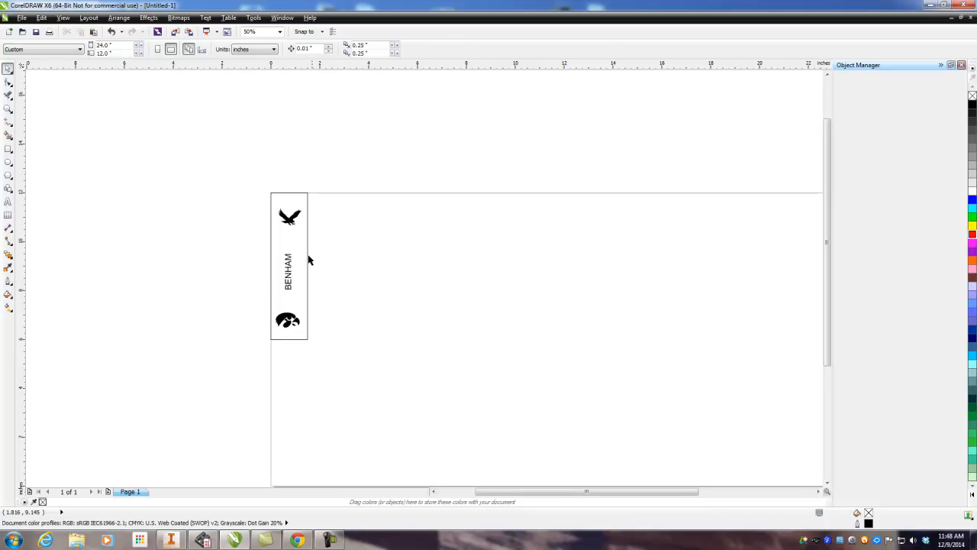
scroll(288, 263, "up", 1)
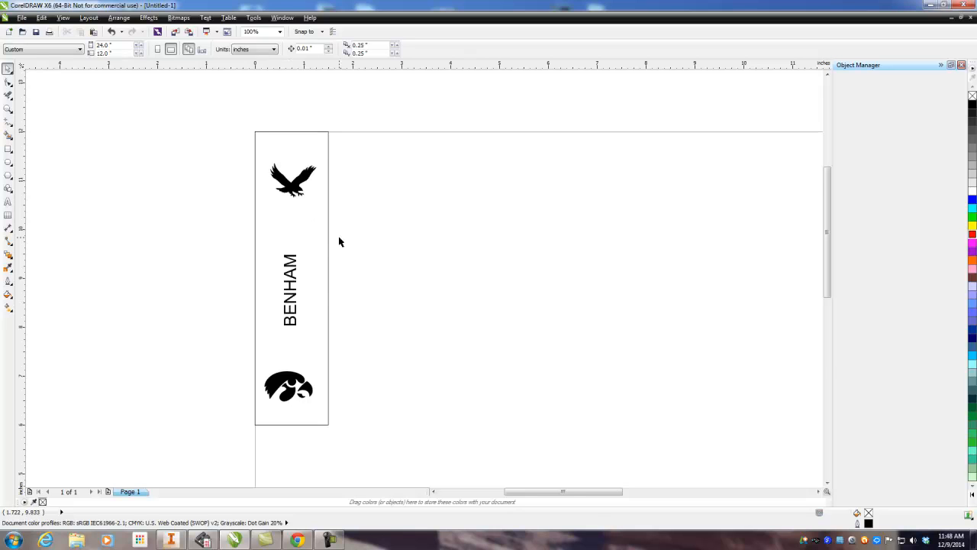
scroll(364, 239, "down", 1)
scroll(372, 240, "up", 1)
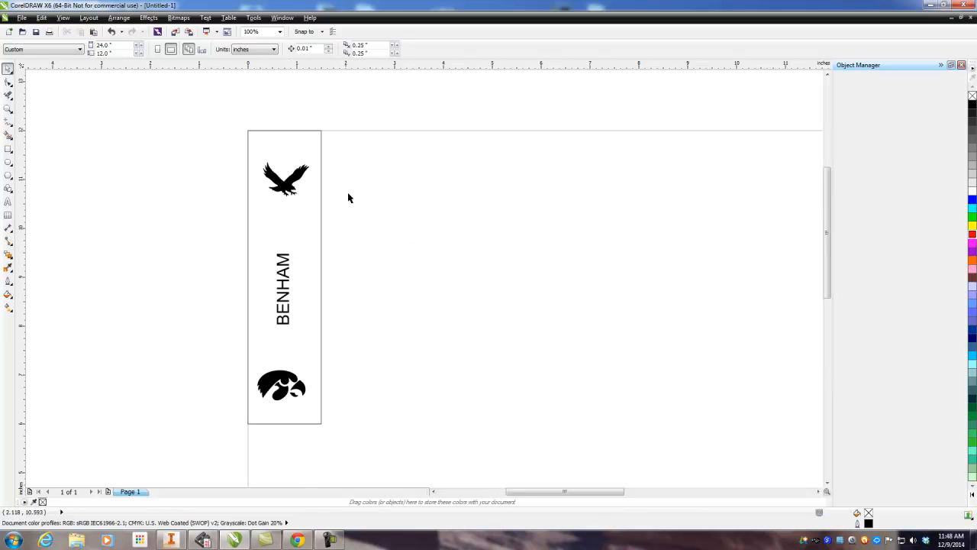